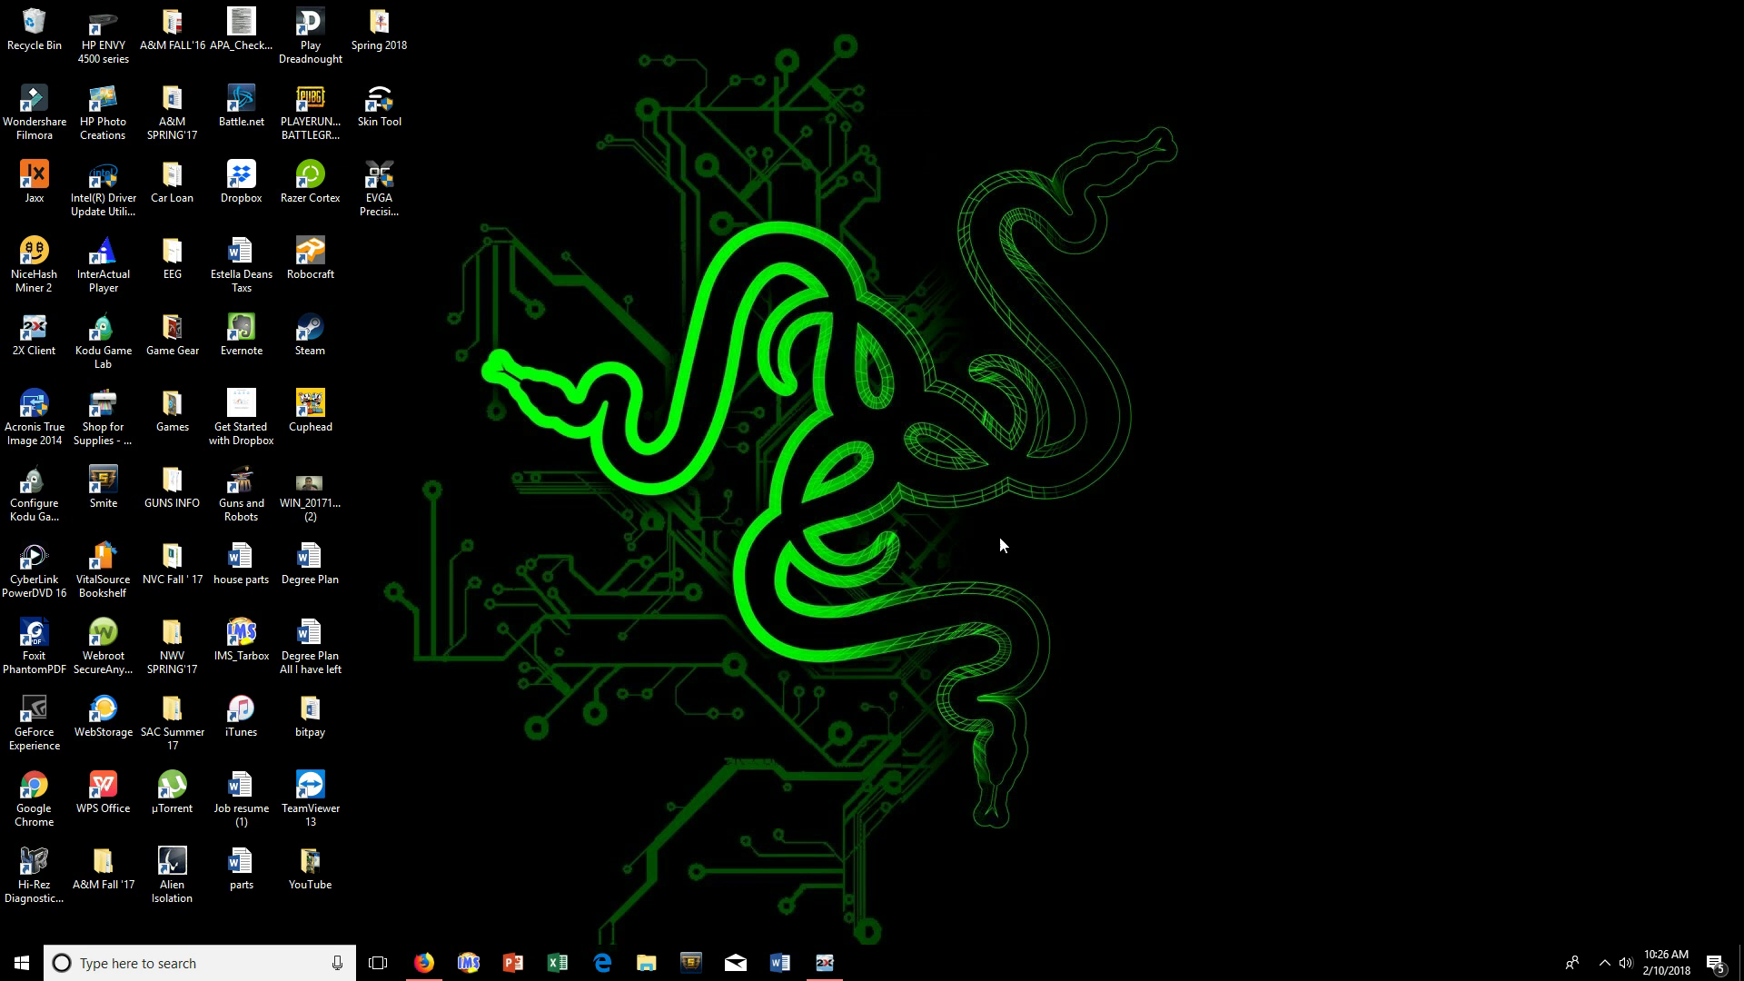
# - Bring the Firefox window with Microsoft's Download Windows 10 page to the front
pyautogui.click(424, 964)
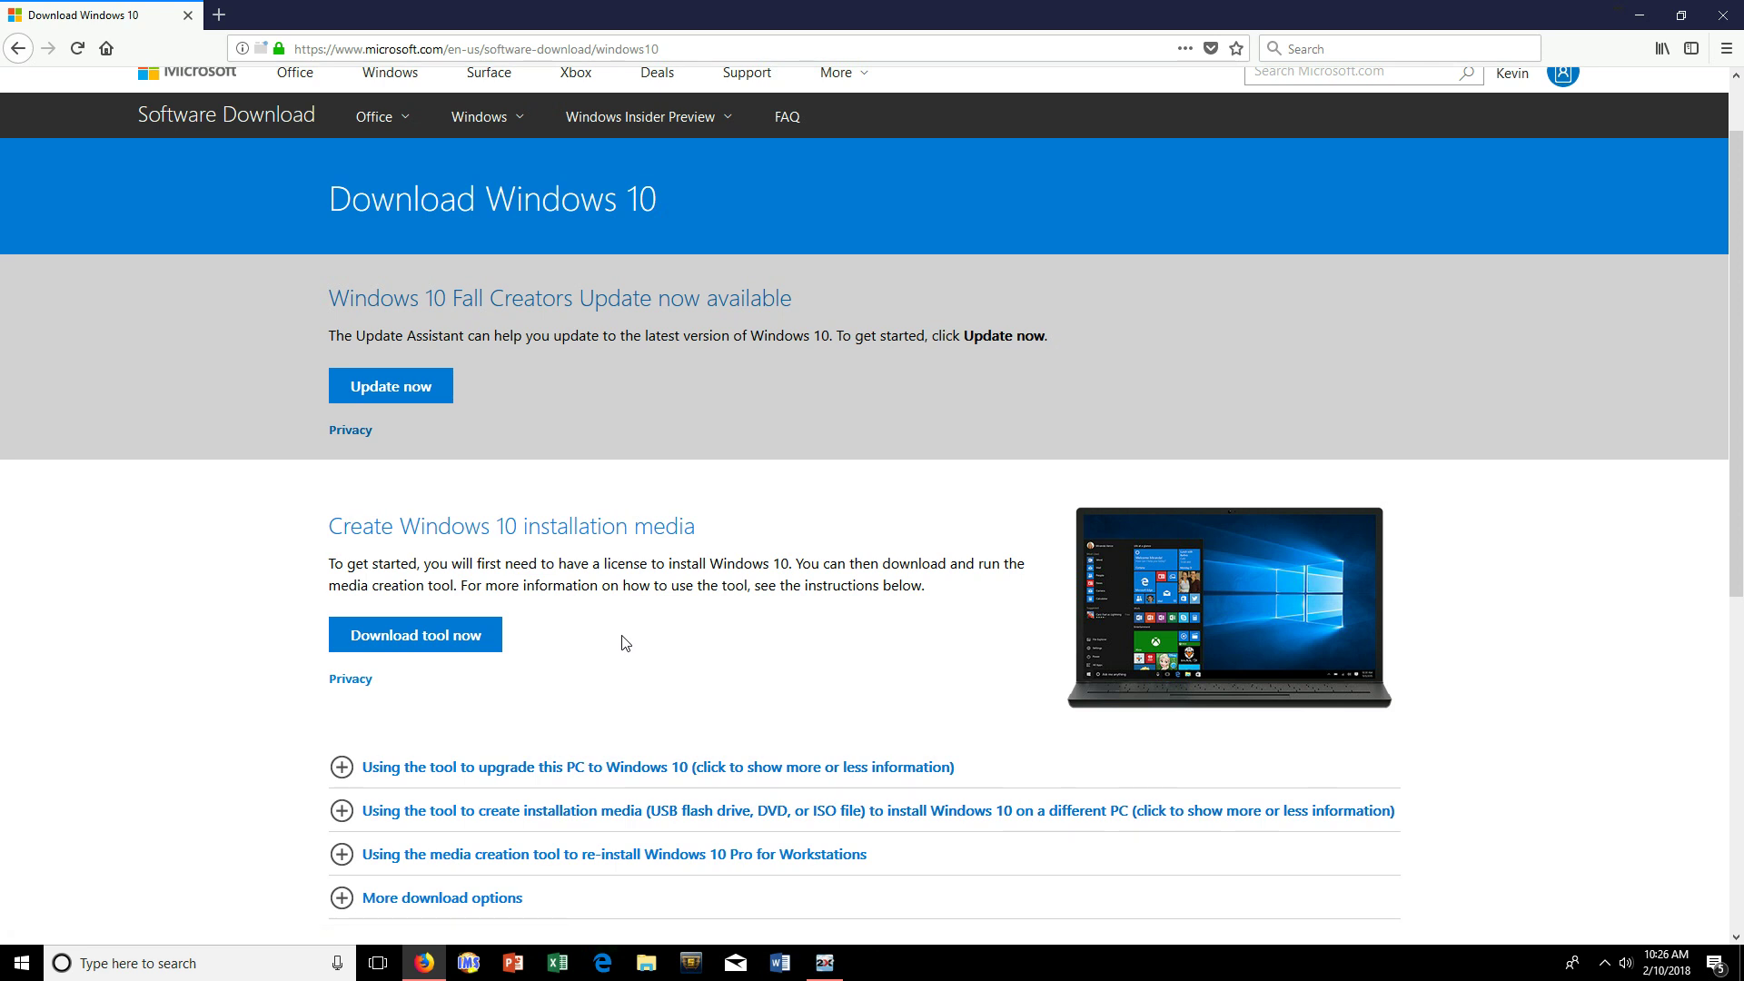
# - Save MediaCreationTool.exe and show it in its Downloads folder
pyautogui.click(448, 642)
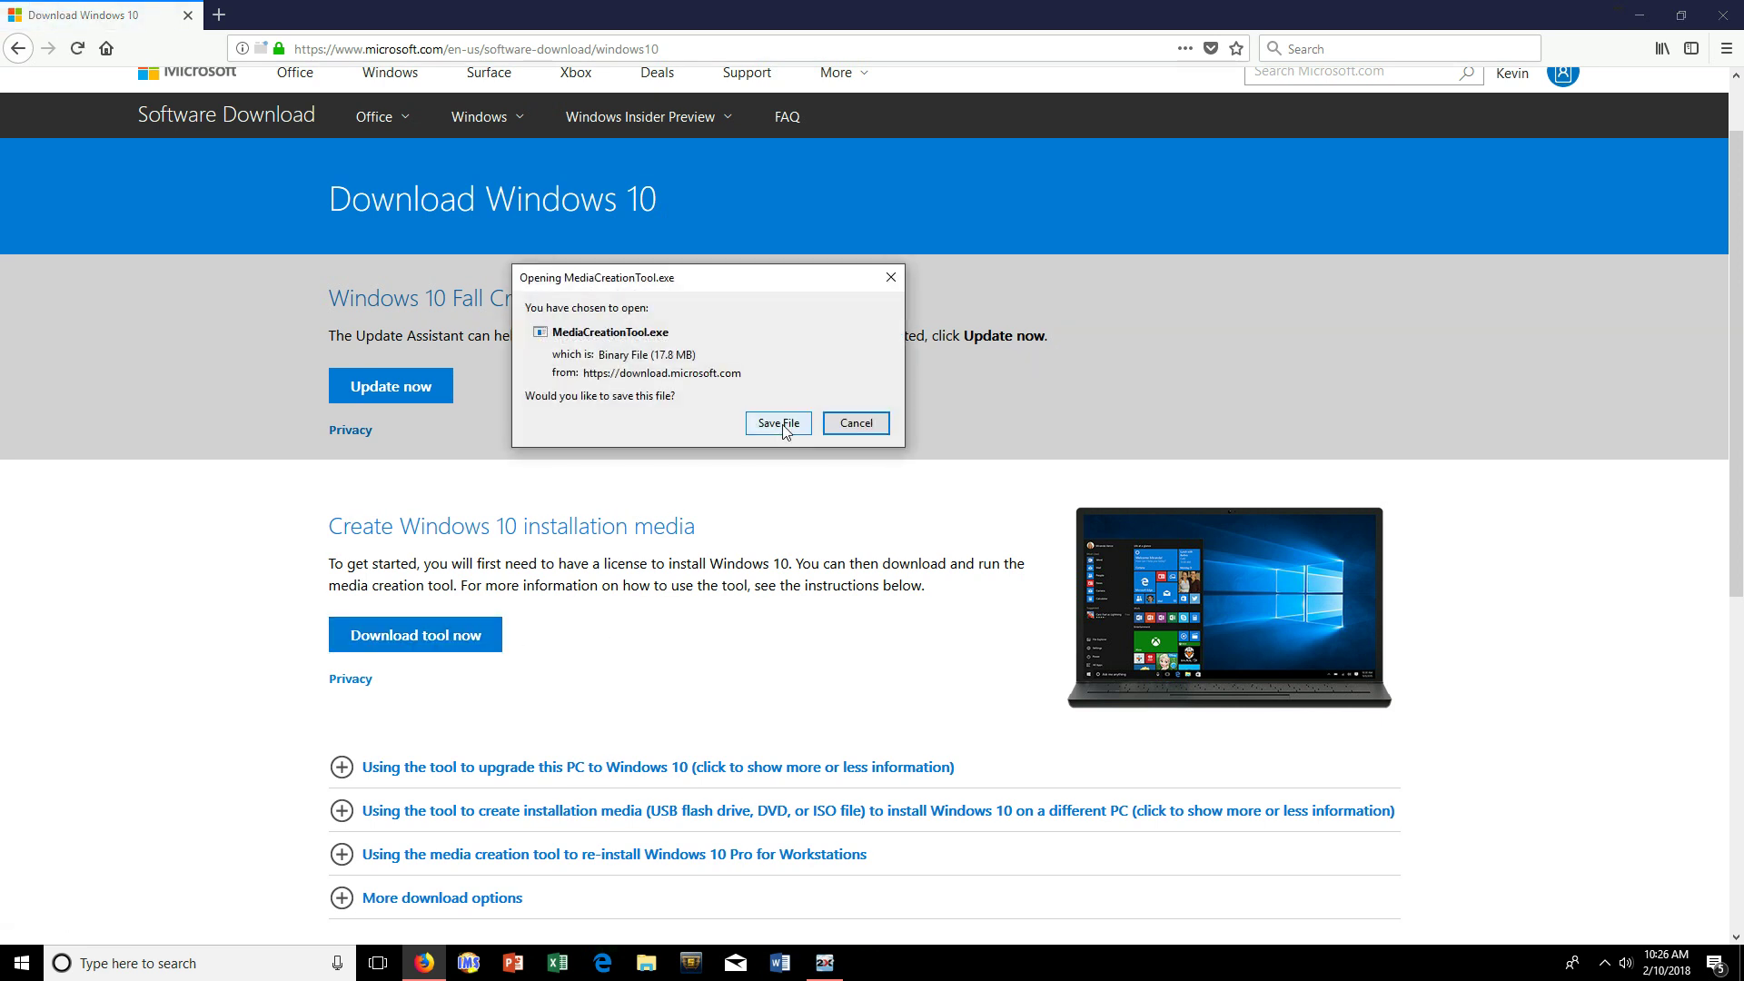
pyautogui.click(778, 423)
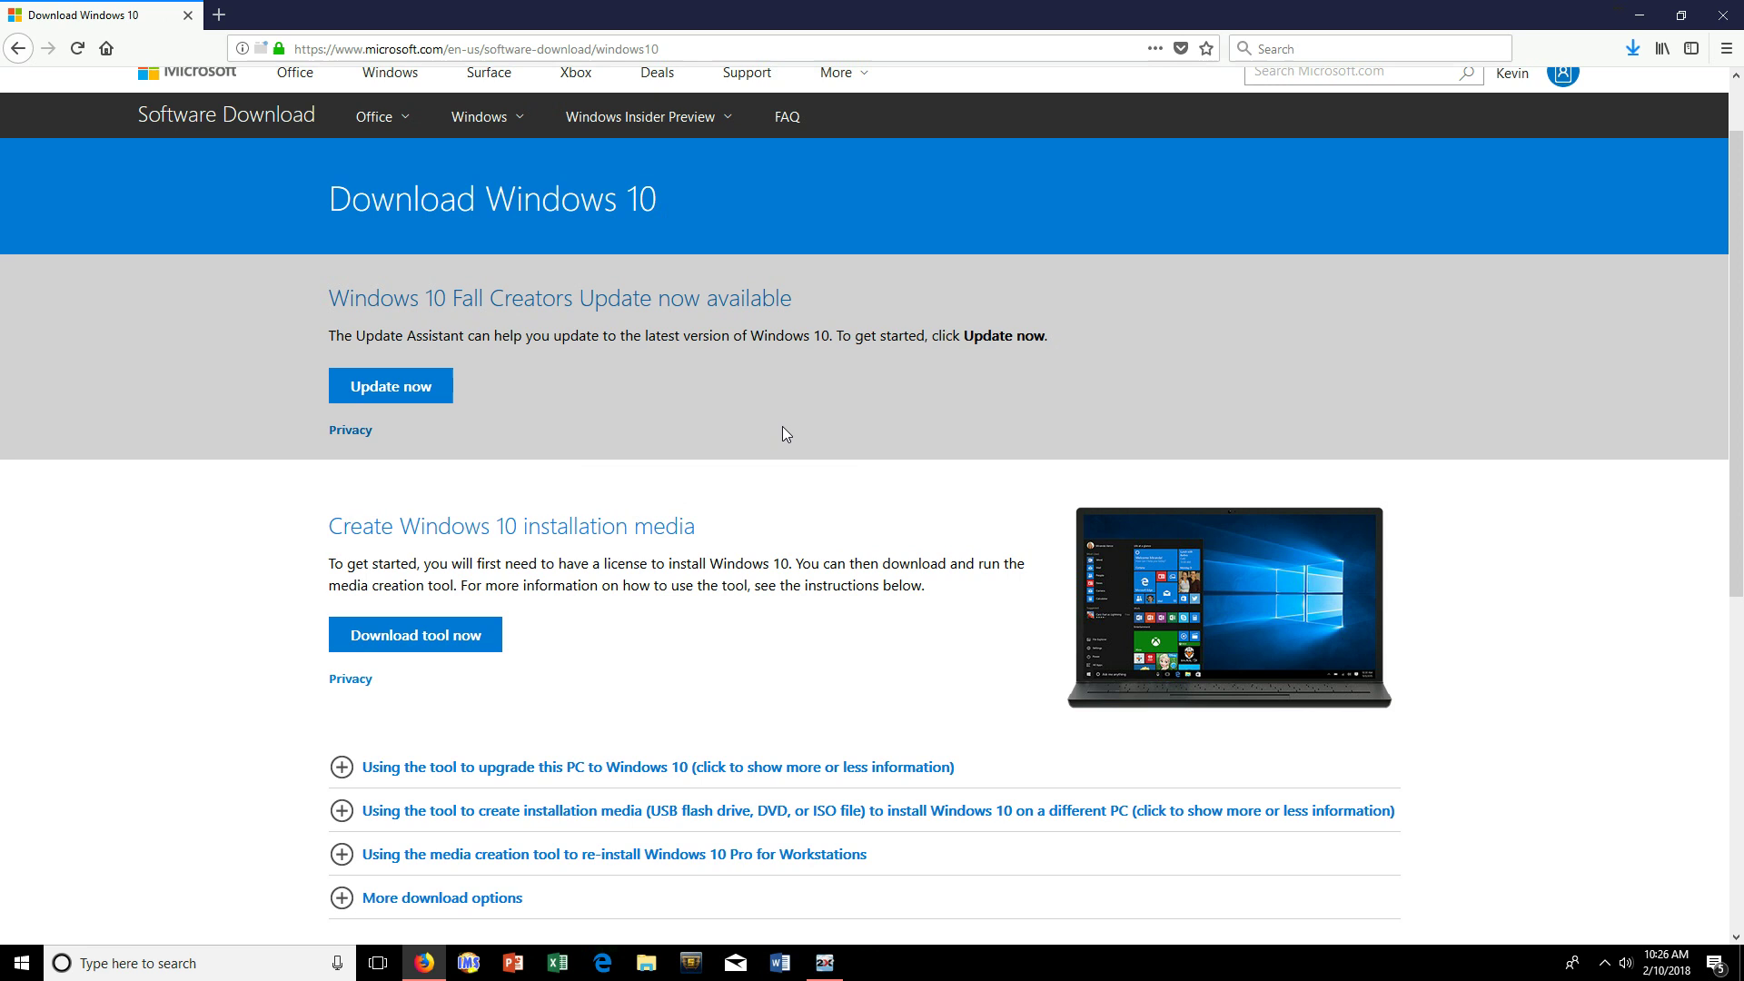
pyautogui.click(1632, 46)
pyautogui.click(1617, 98)
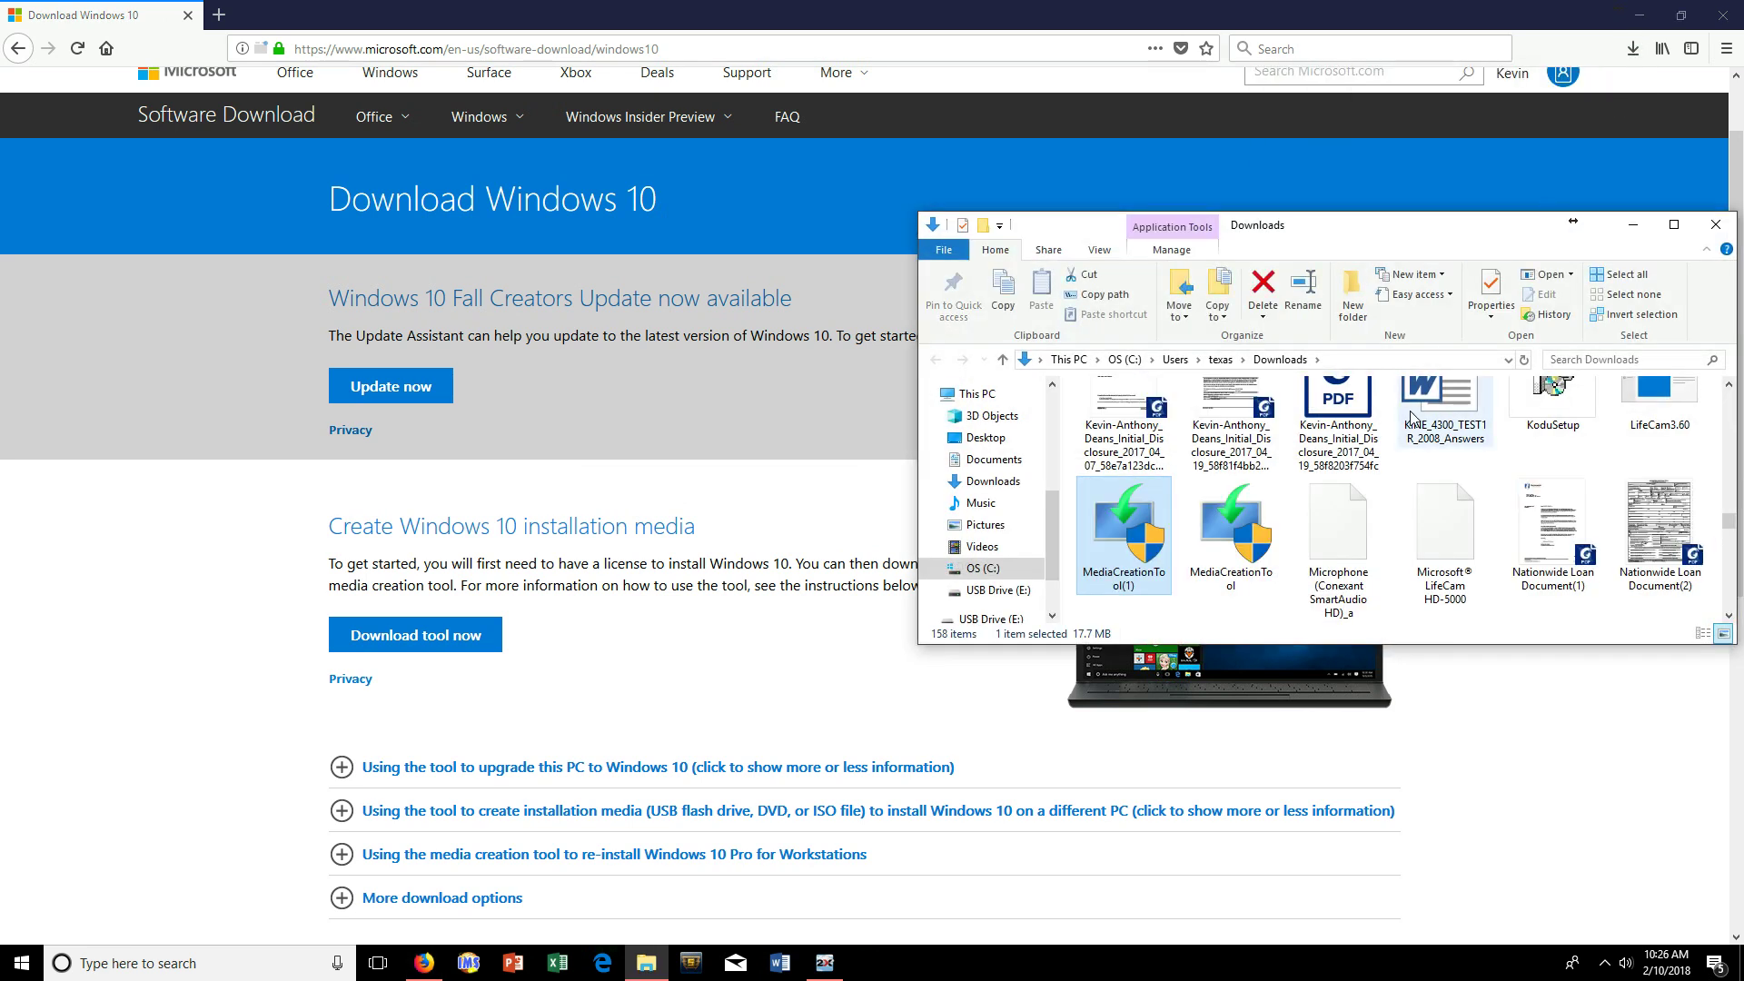
# - Run MediaCreationTool(1) from Downloads, approve the User Account Control prompt, and minimize the browser
pyautogui.doubleClick(1108, 559)
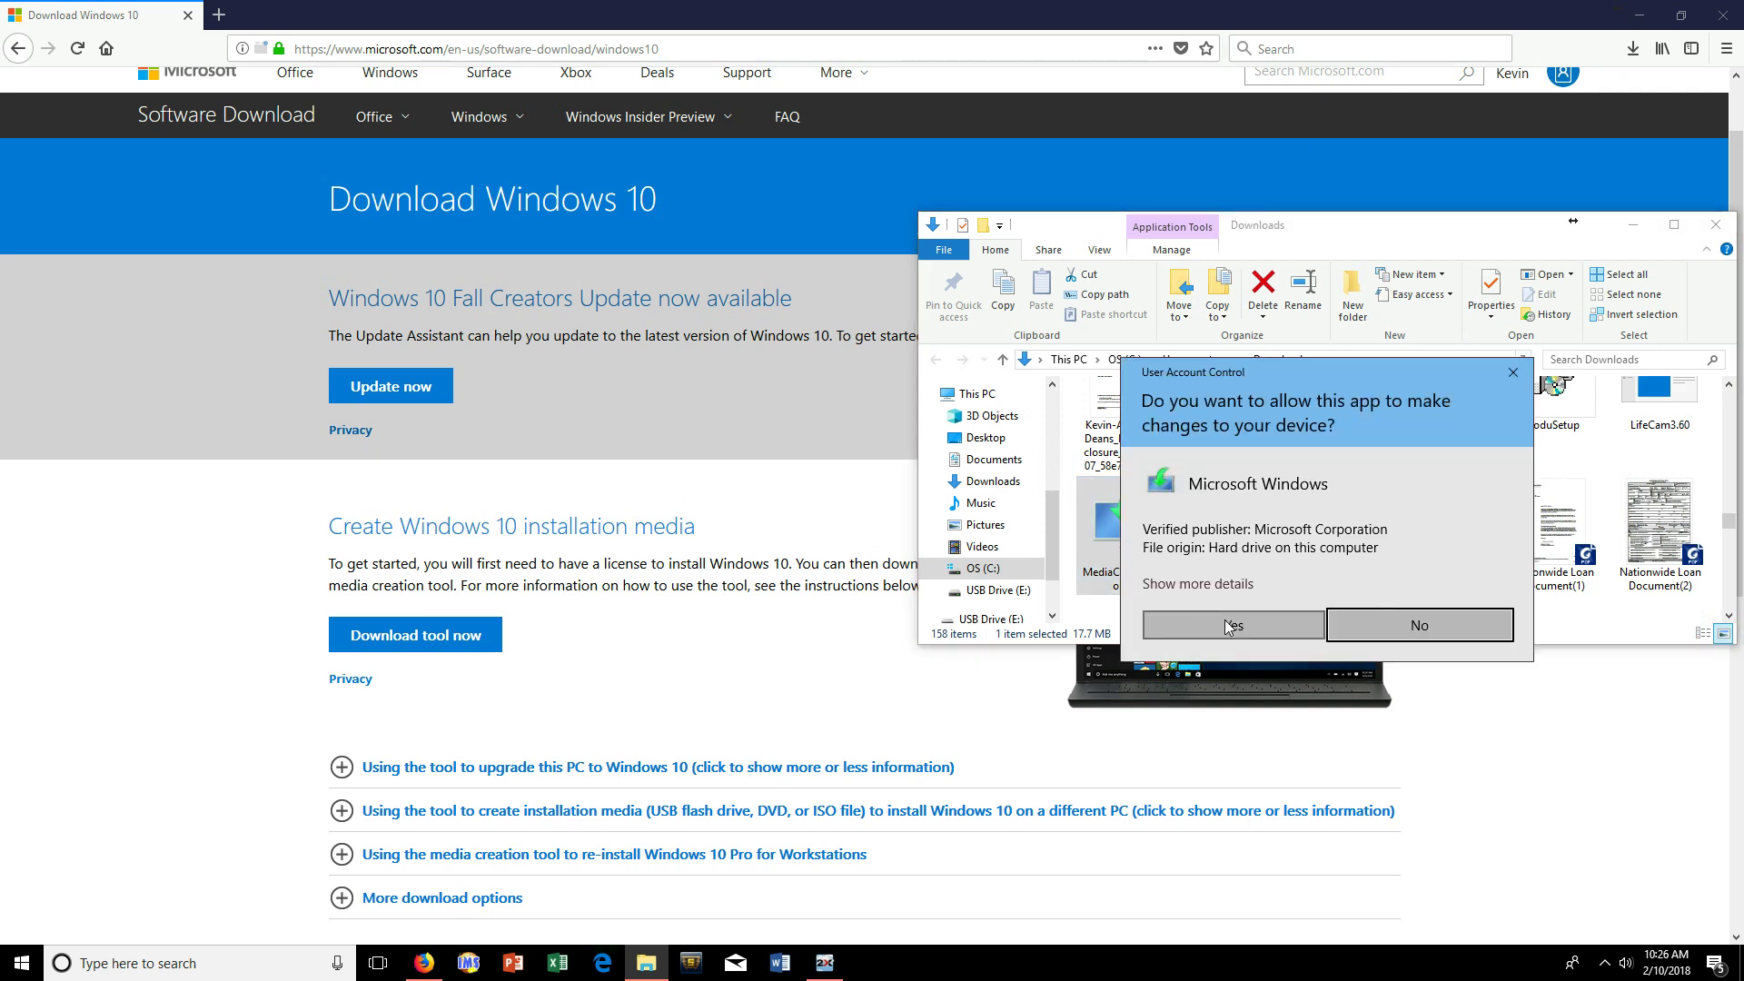
pyautogui.click(1232, 625)
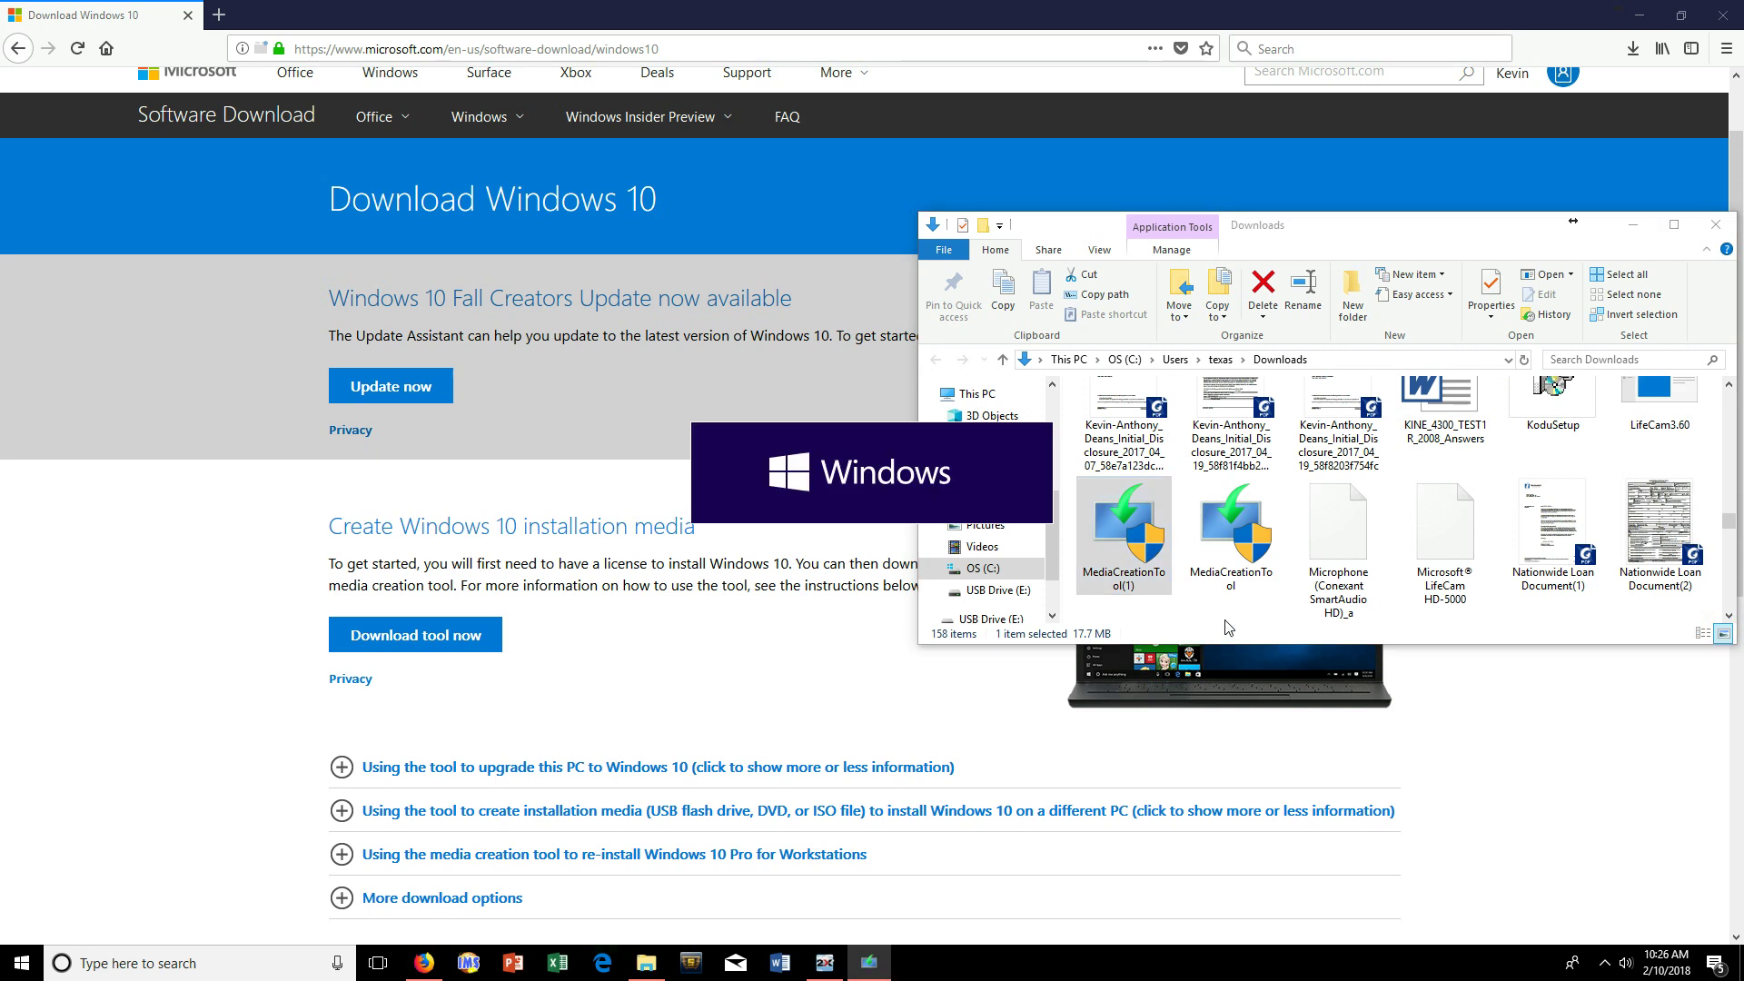
pyautogui.click(1643, 15)
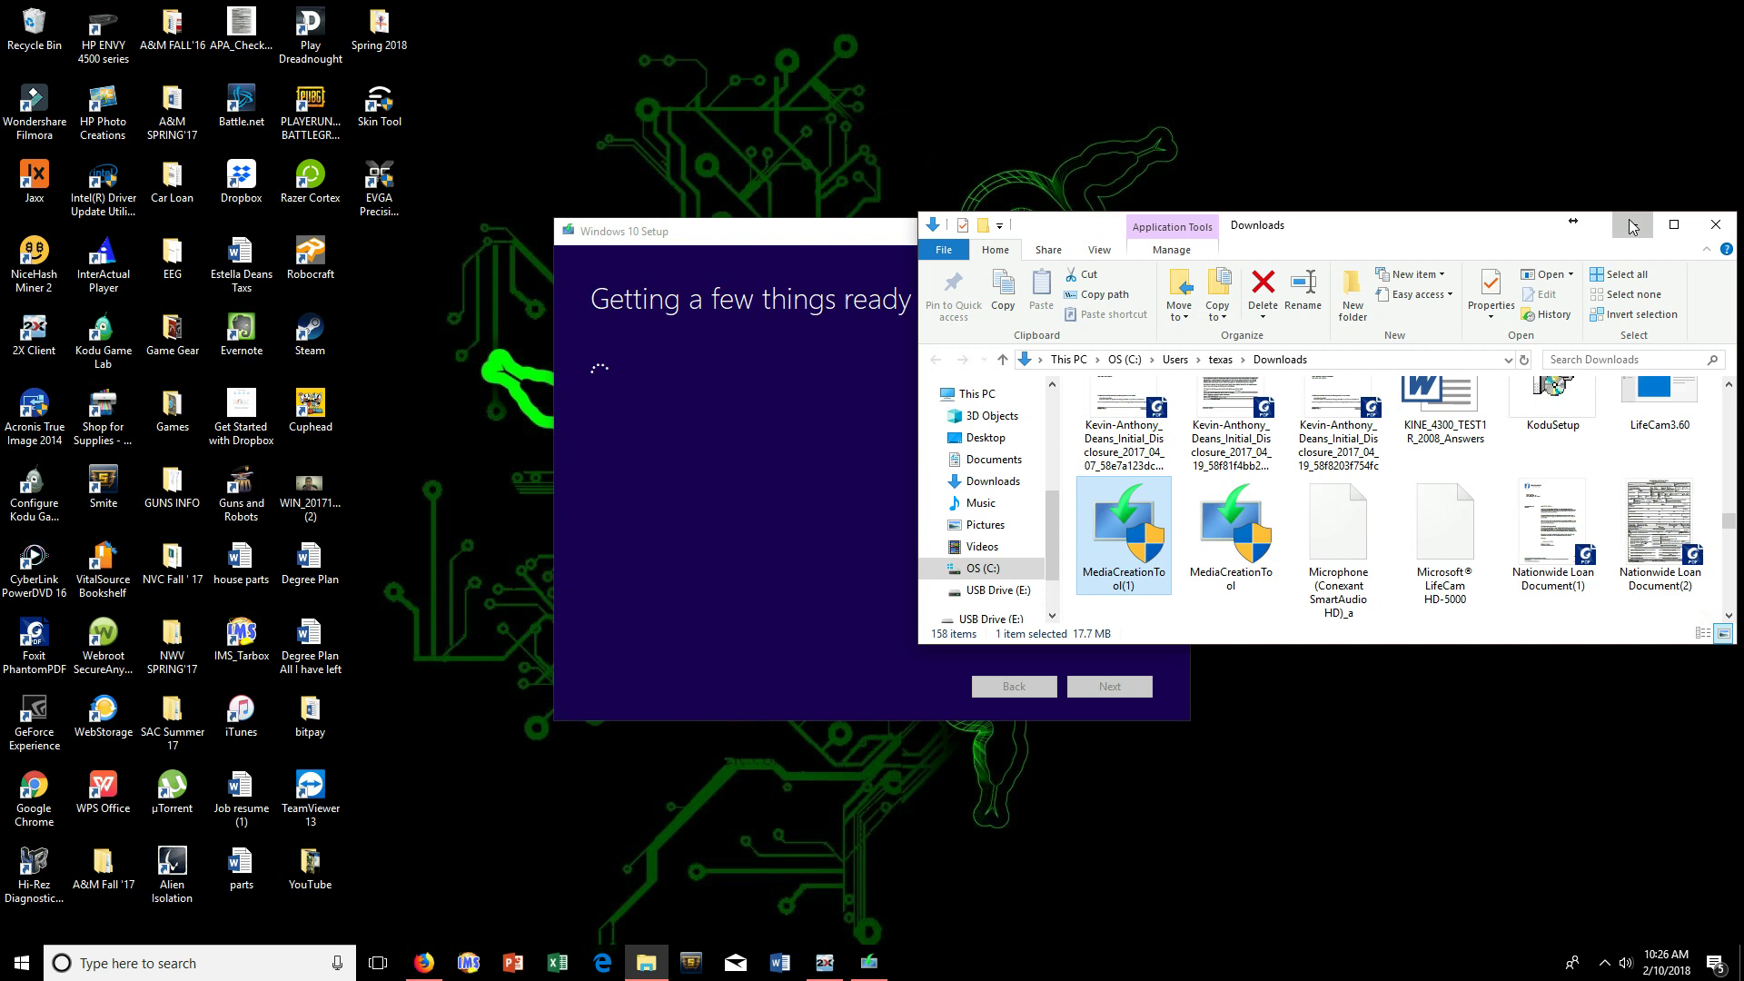
# - Move the Setup window up, scroll through the license terms, and accept them
pyautogui.click(1633, 226)
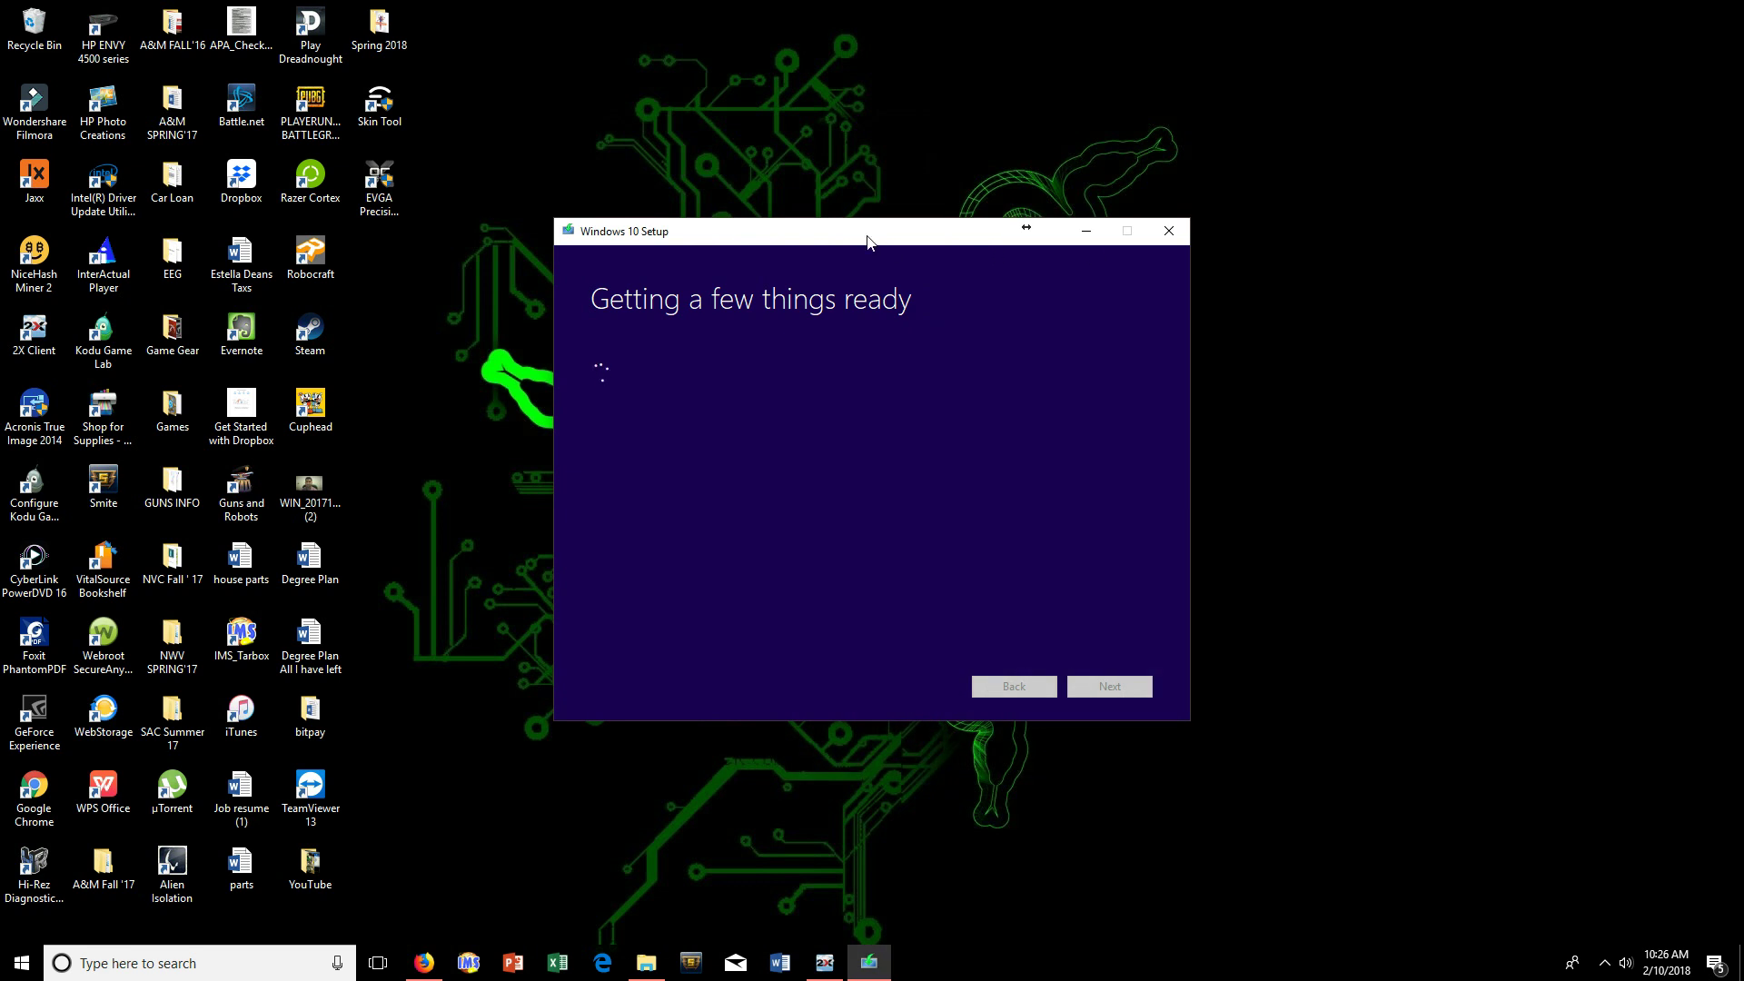
pyautogui.moveTo(858, 232); pyautogui.dragTo(840, 116)
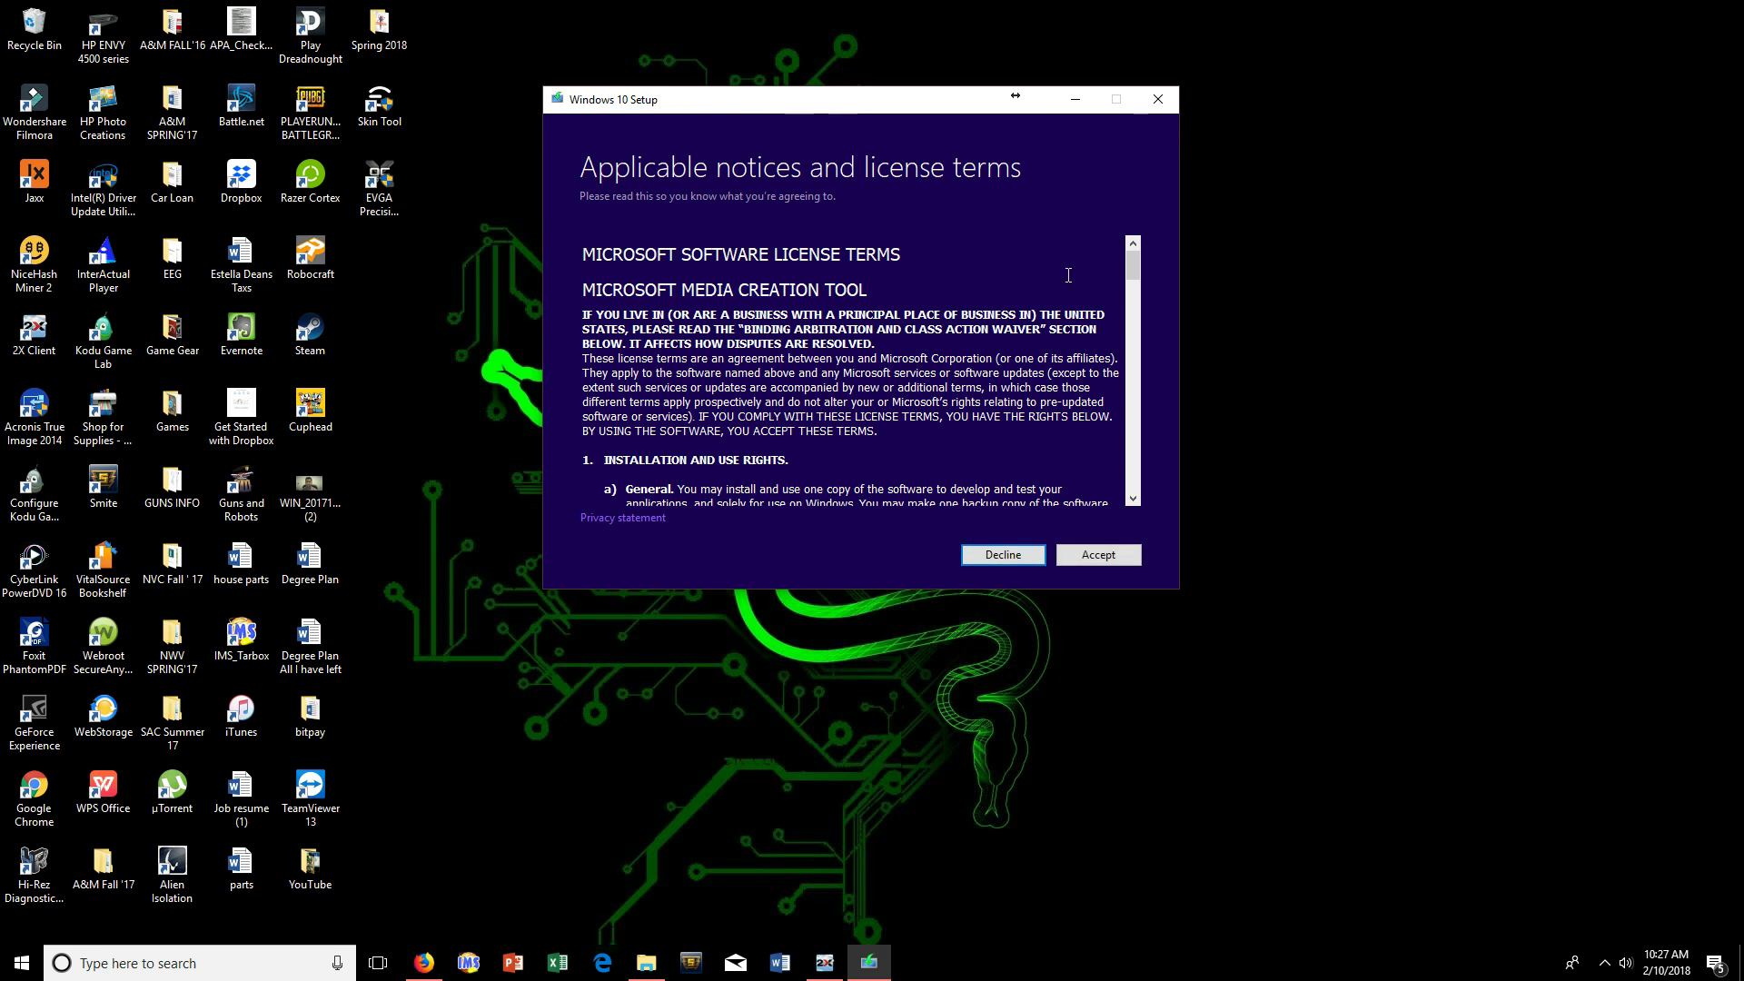
pyautogui.moveTo(1134, 270); pyautogui.dragTo(1116, 519)
pyautogui.click(1103, 557)
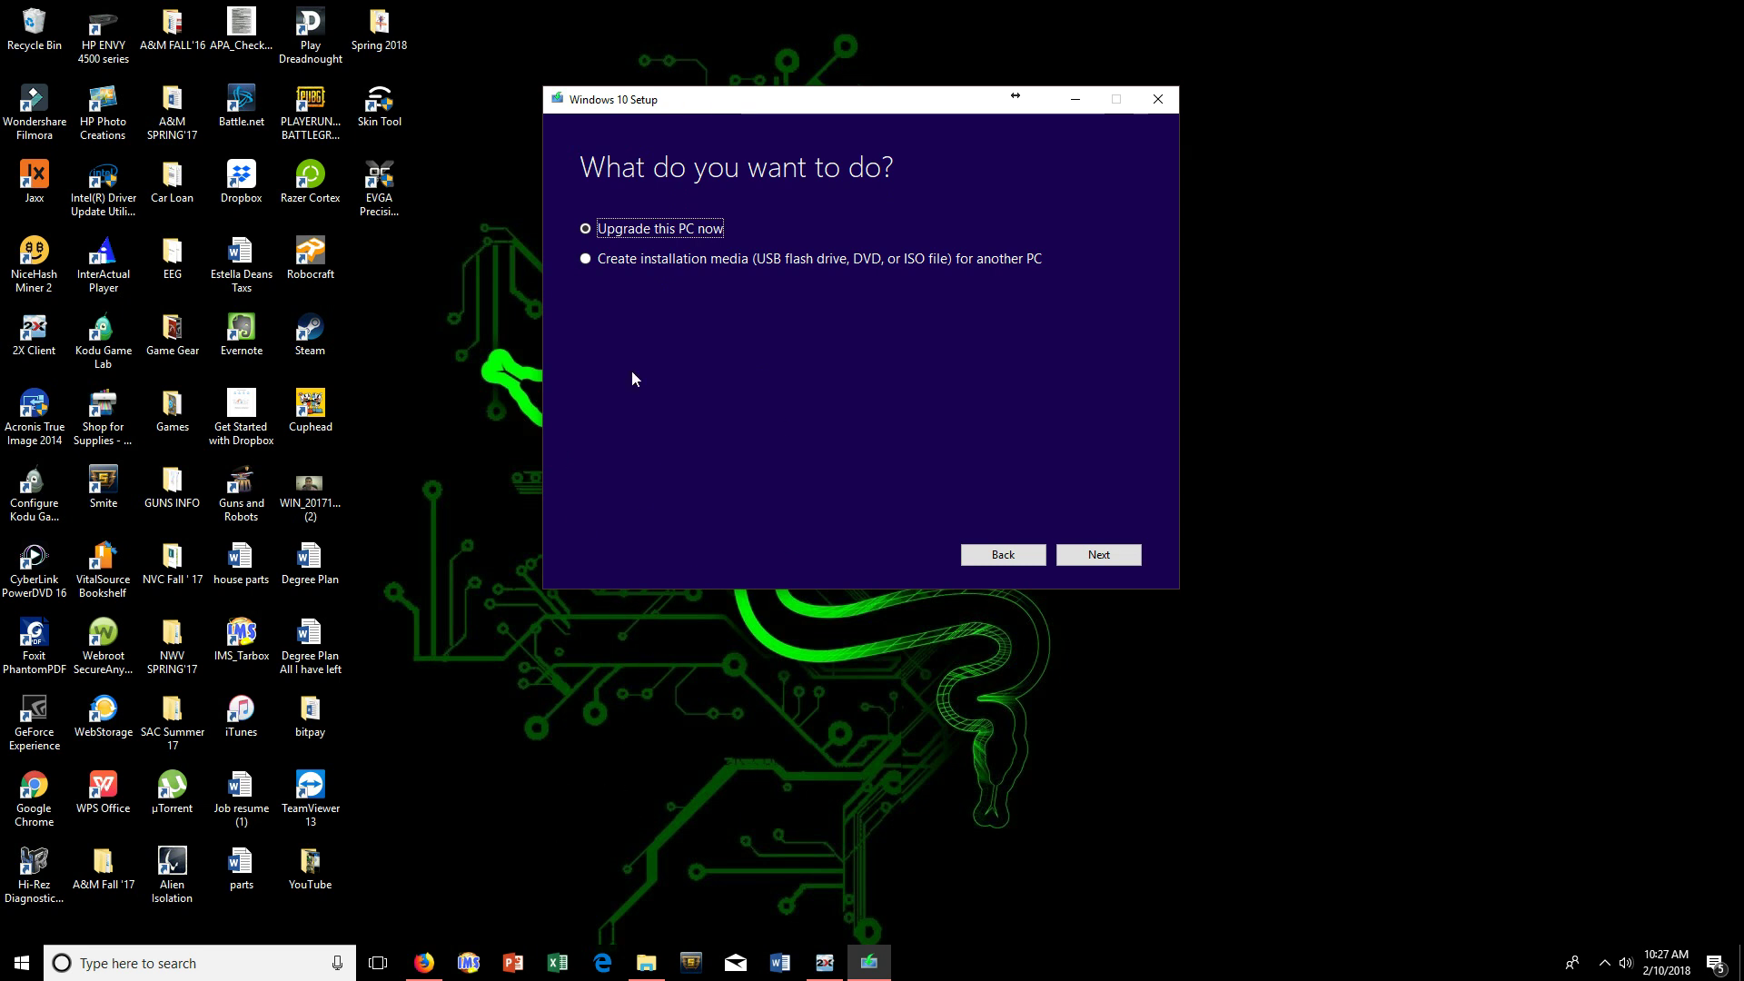
# - Choose installation media for another PC, untick recommended options, keeping English (United States) and Windows 10
pyautogui.click(585, 261)
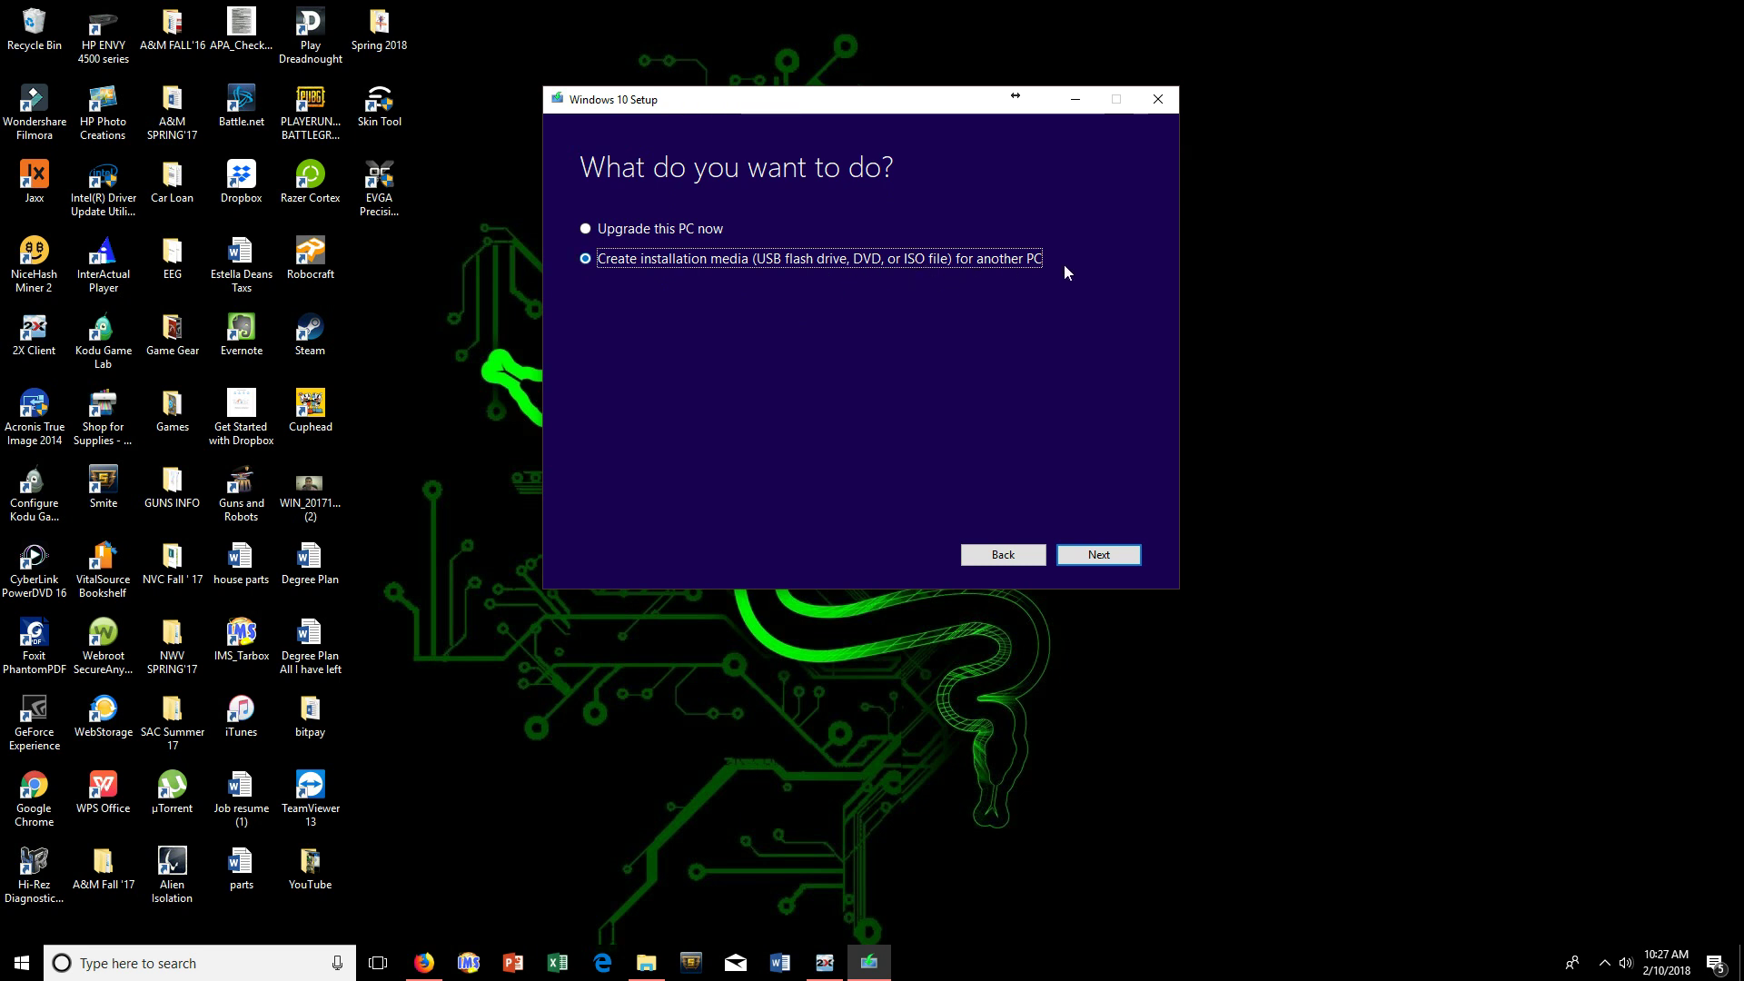
pyautogui.click(1110, 568)
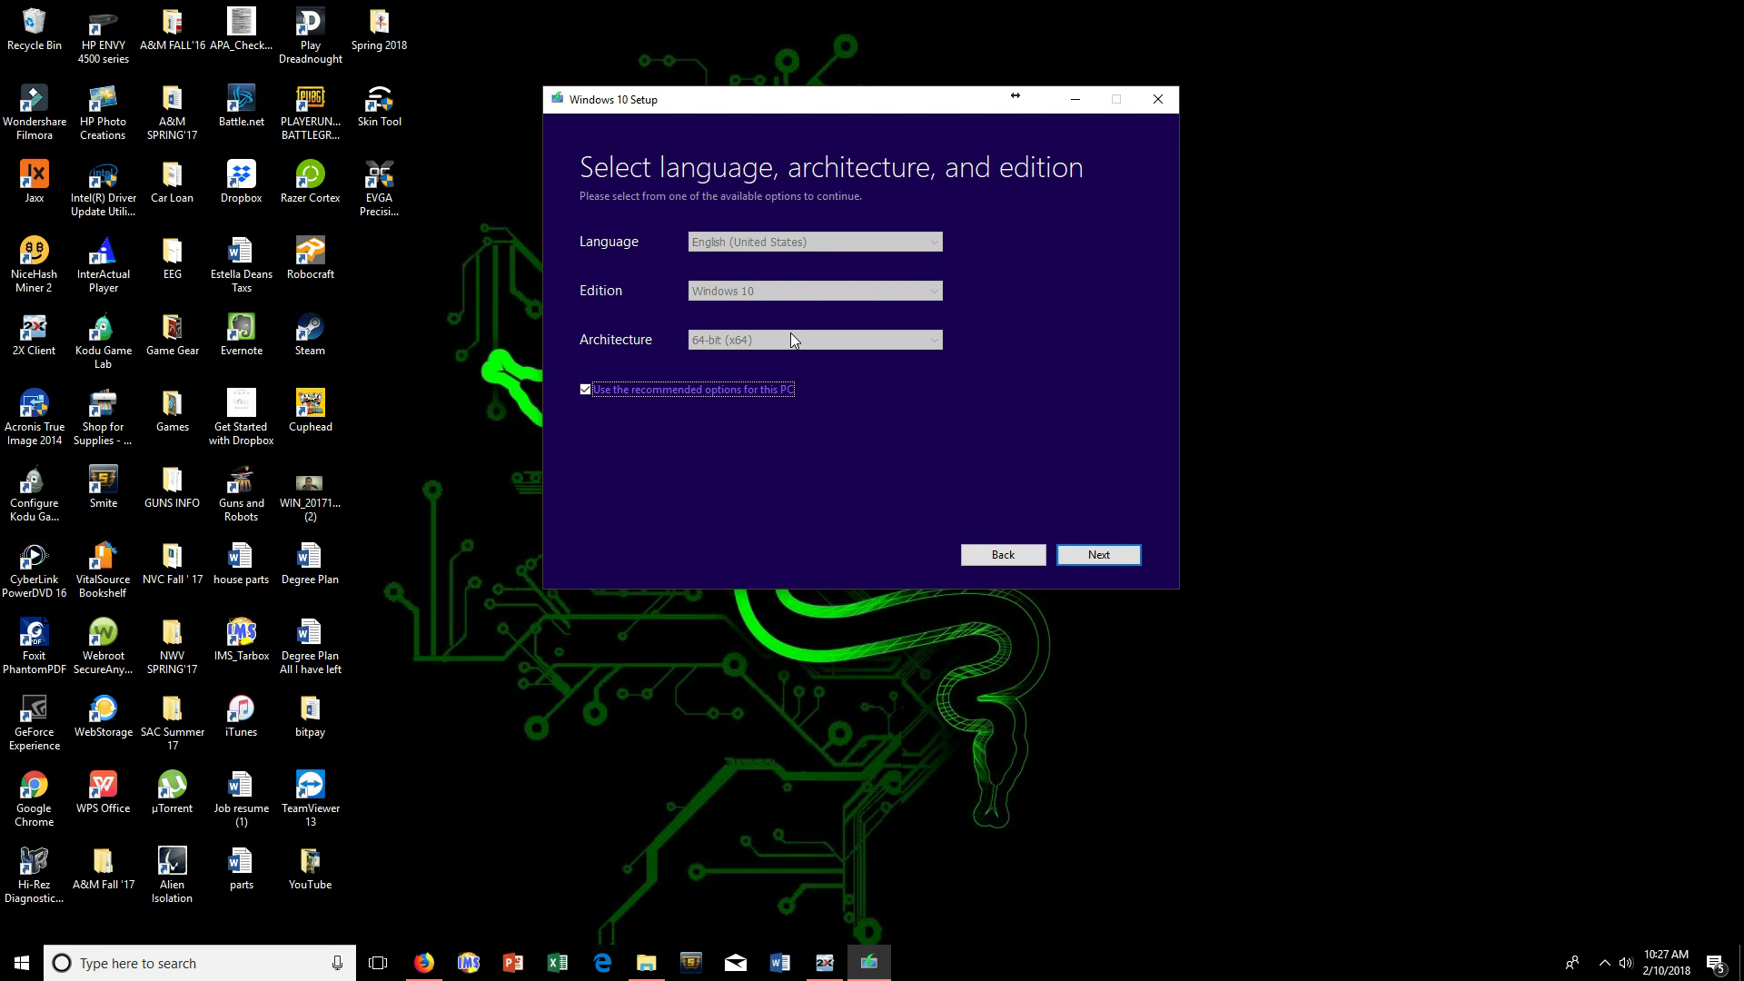
pyautogui.click(585, 390)
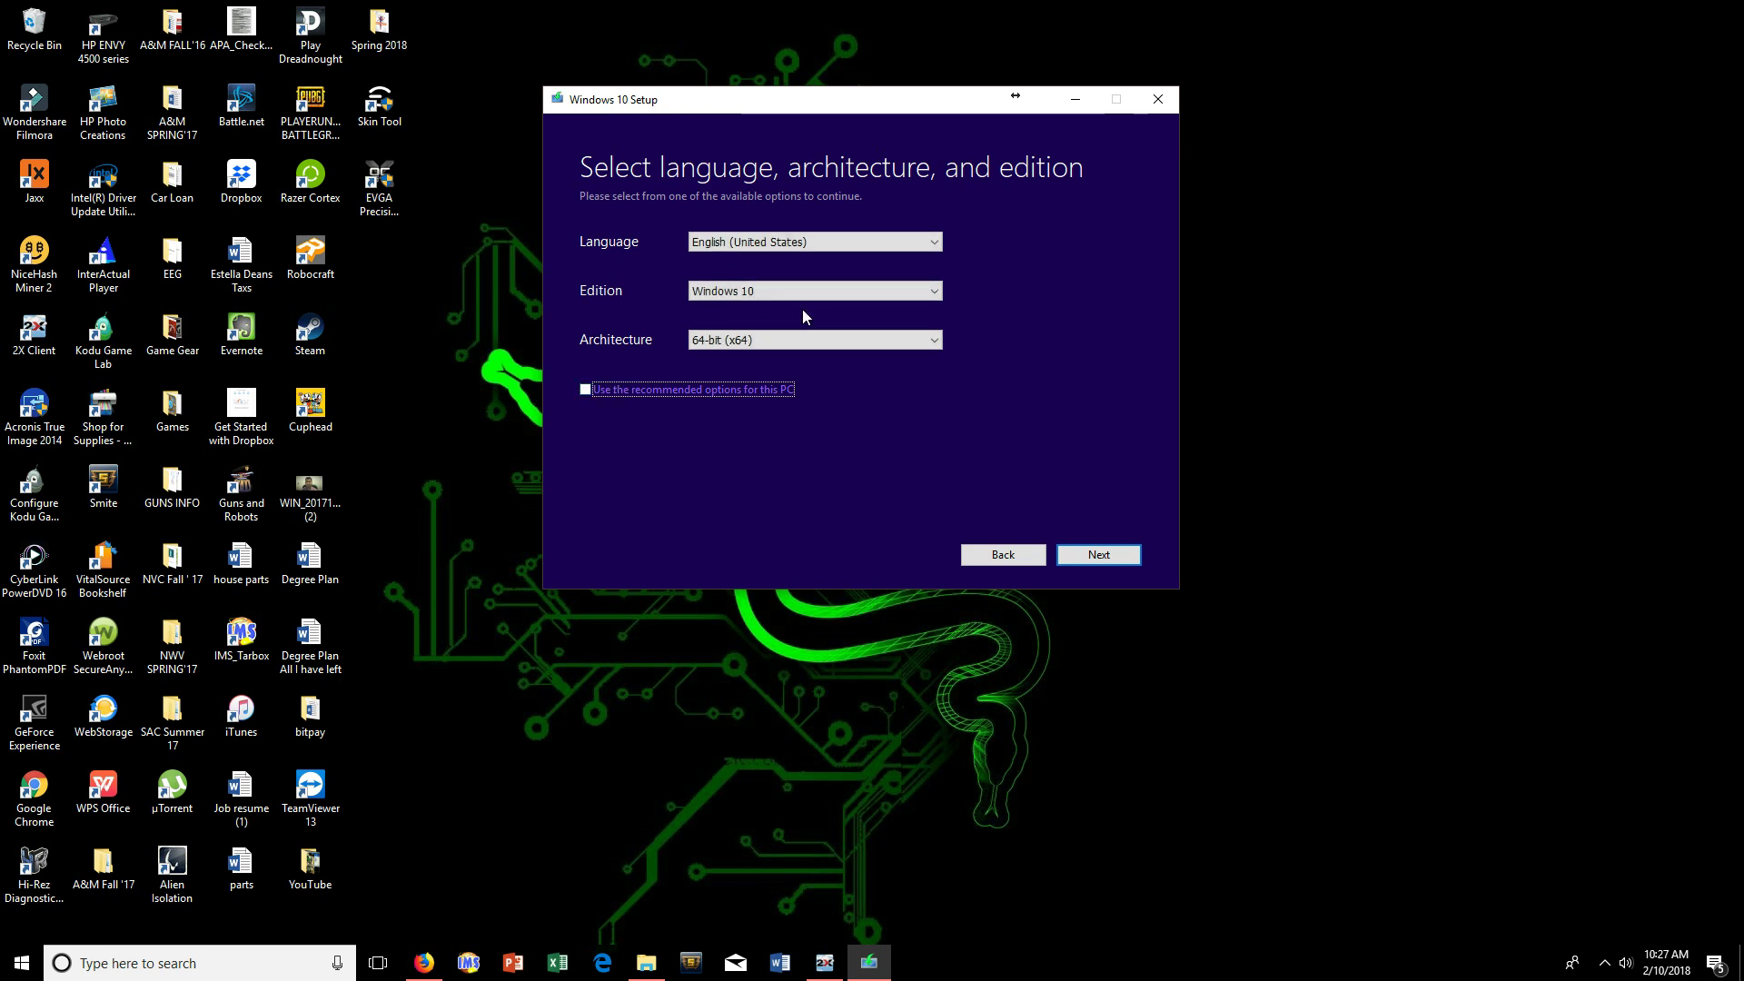
pyautogui.click(843, 242)
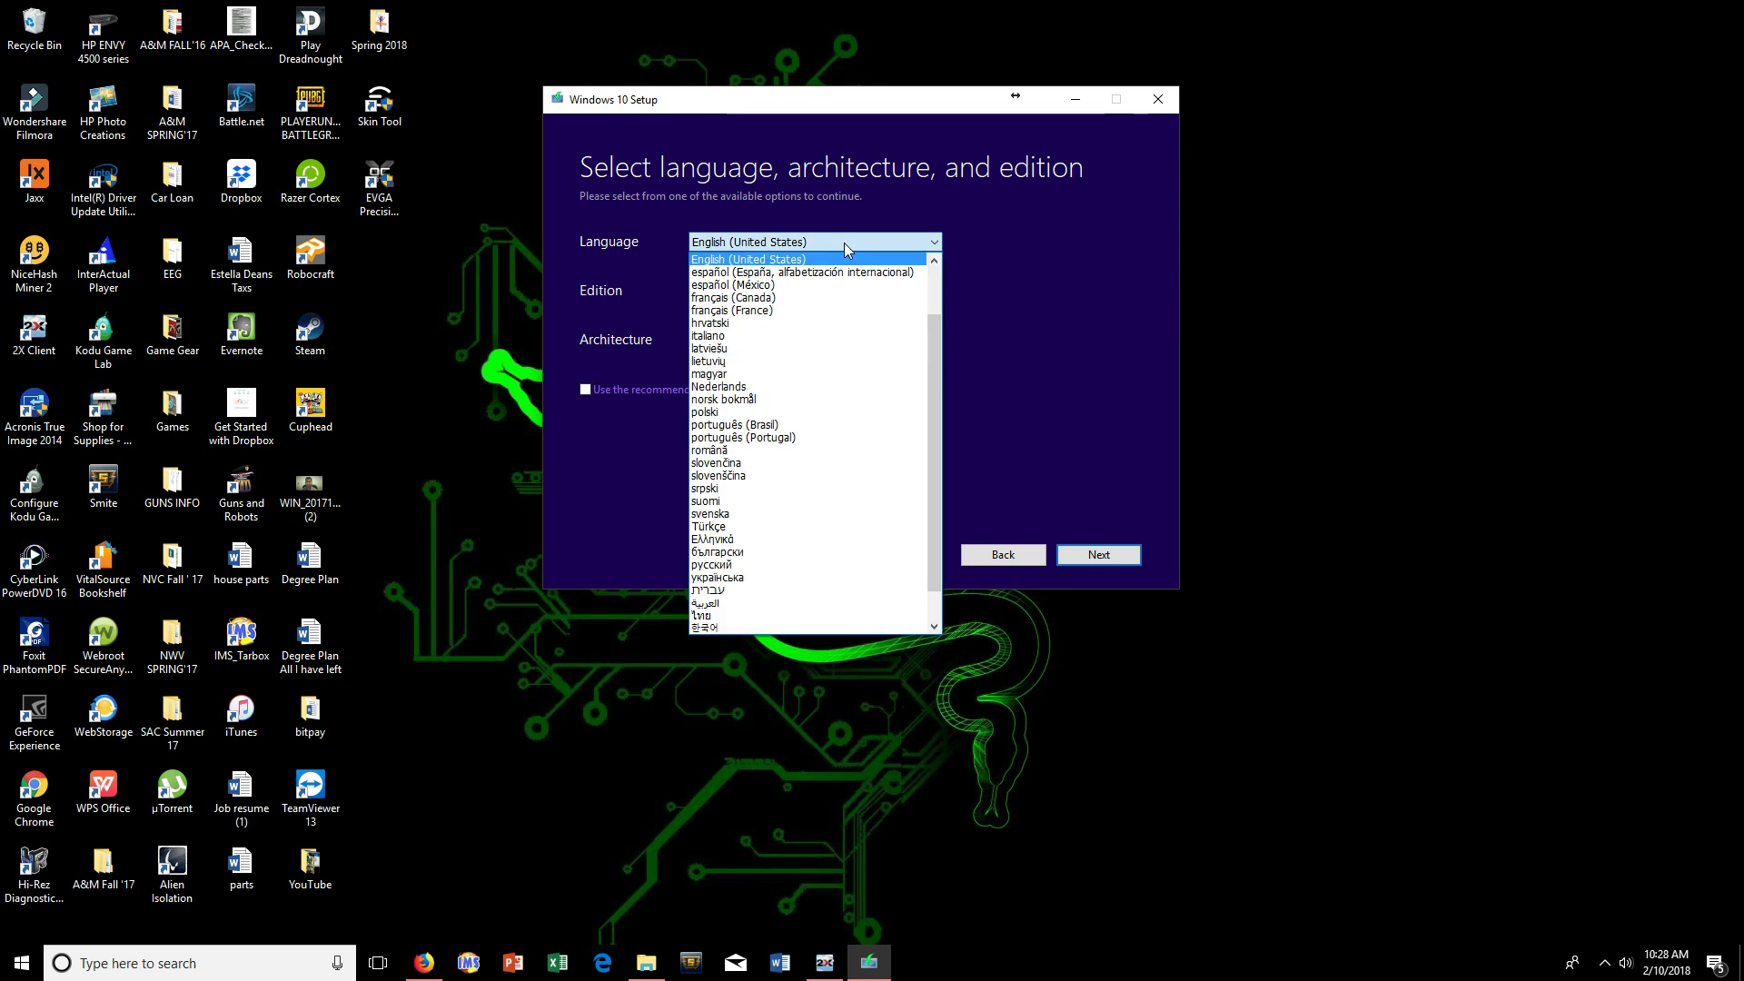
pyautogui.click(843, 243)
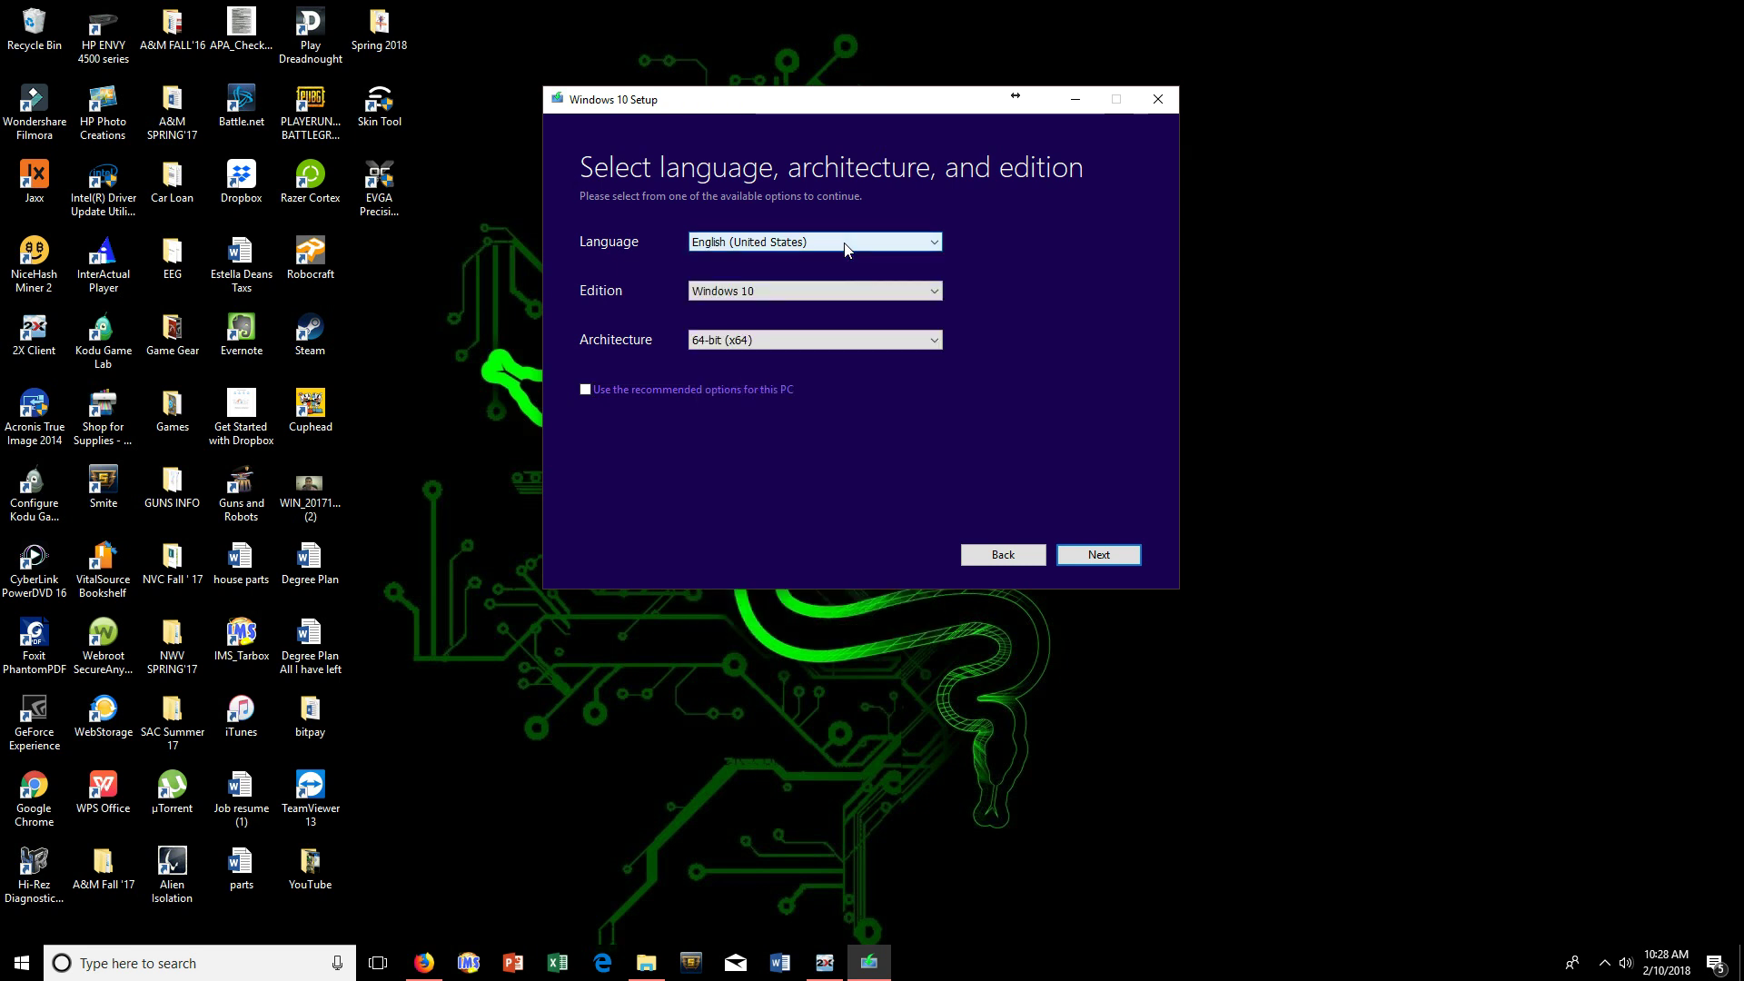
pyautogui.click(848, 289)
pyautogui.click(848, 289)
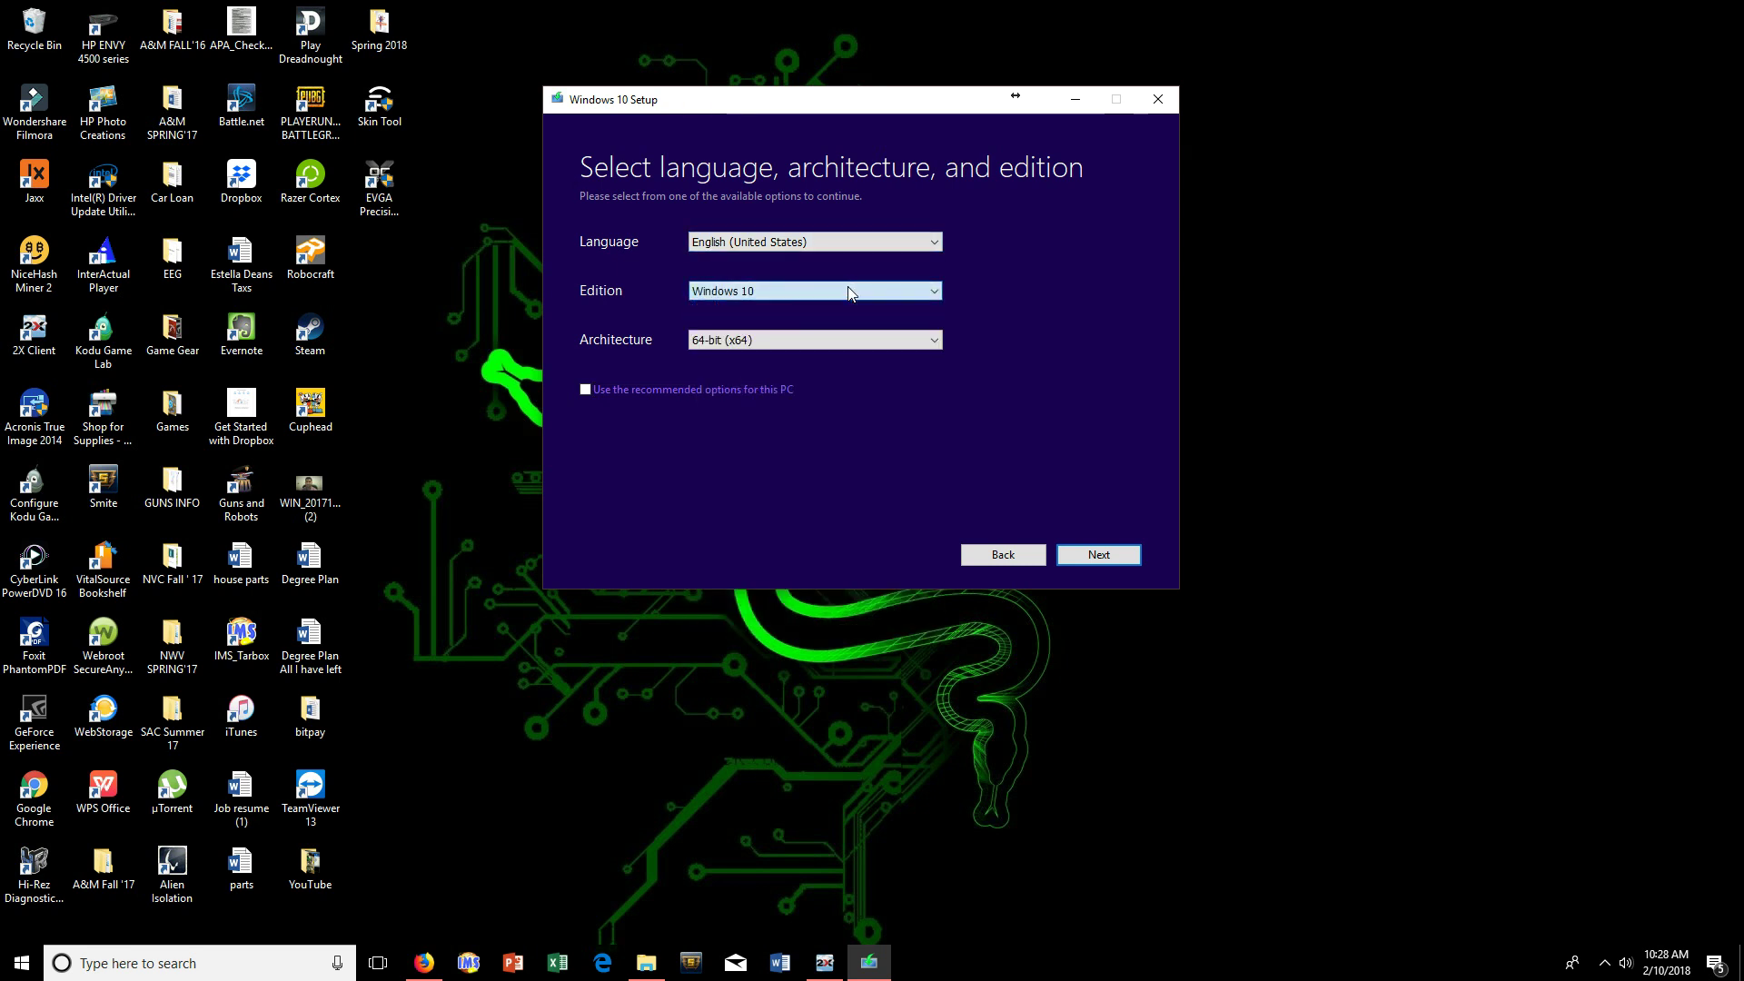
# - Keep 64-bit (x64) architecture and choose USB flash drive as the media
pyautogui.click(861, 342)
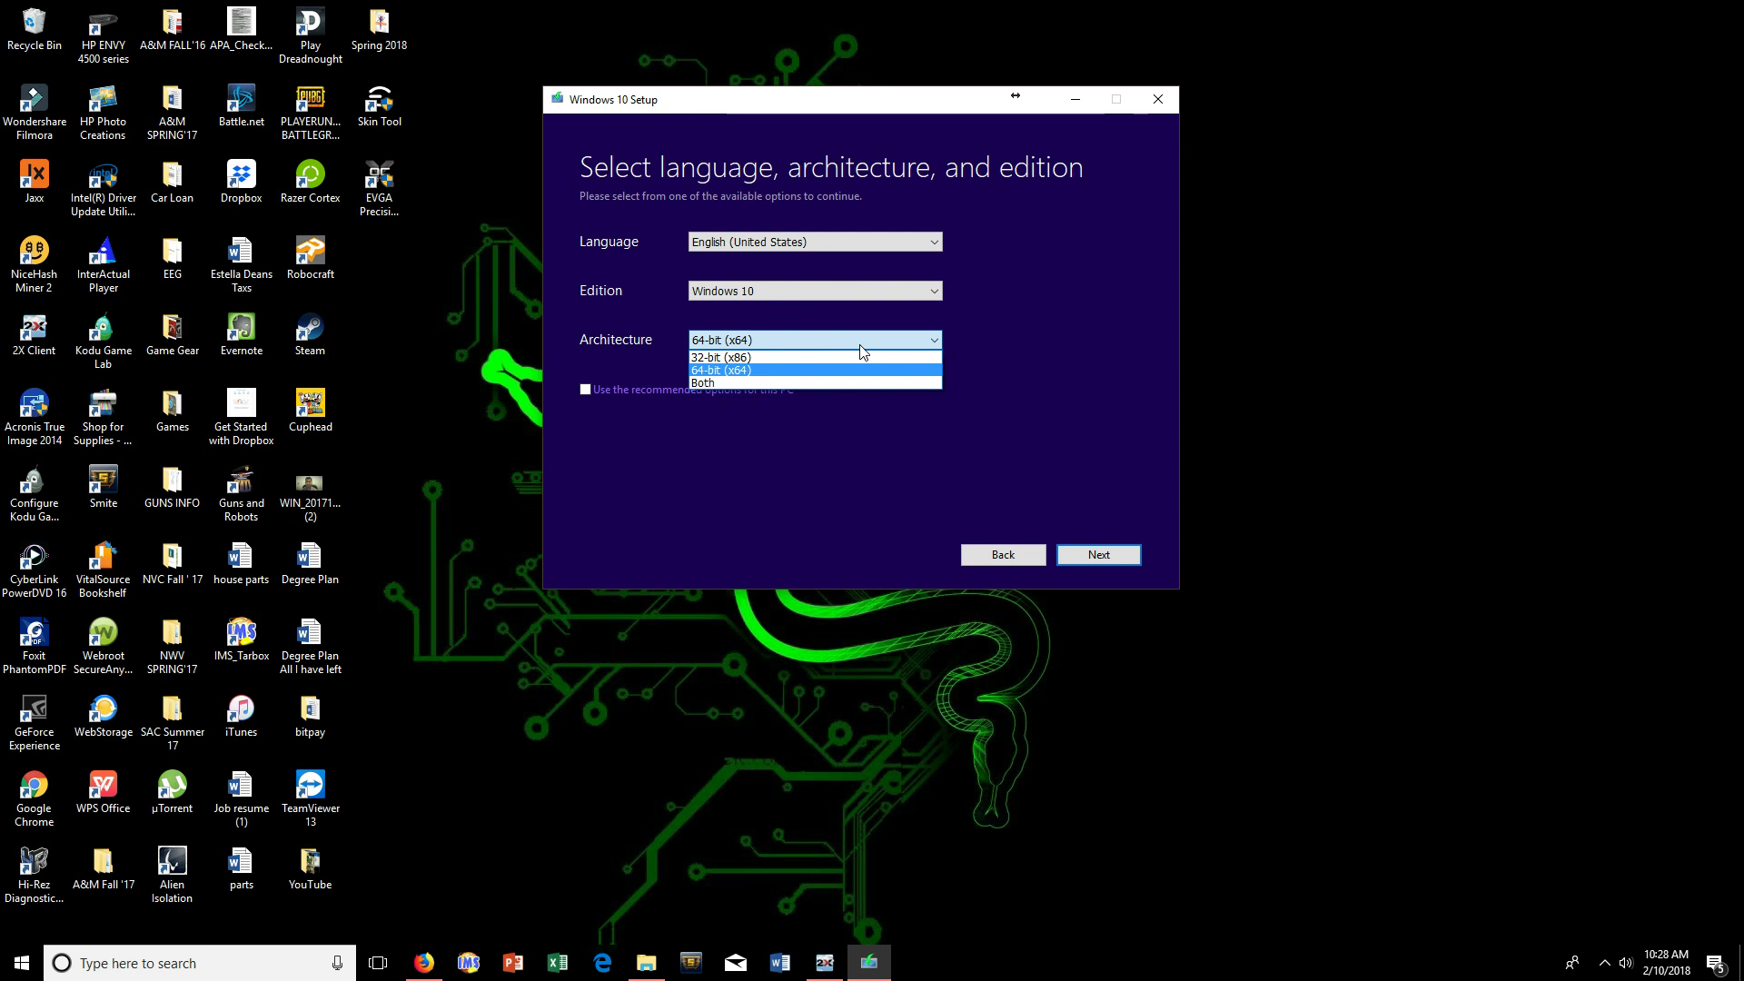
pyautogui.click(754, 374)
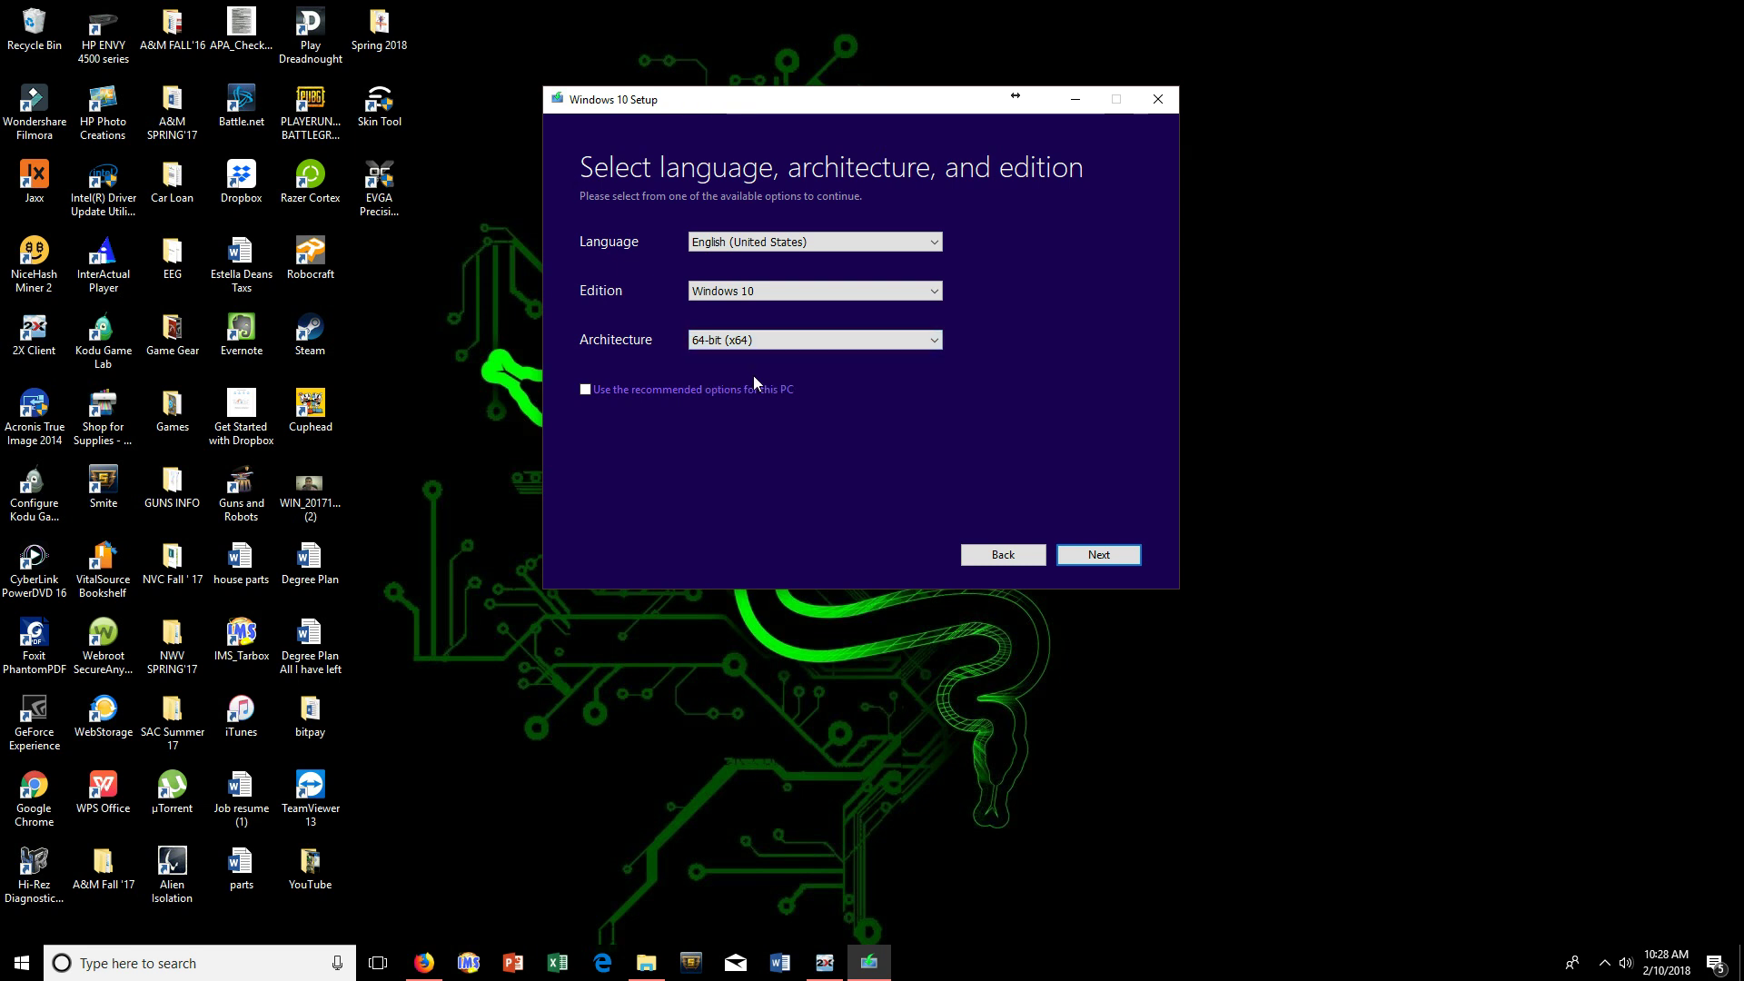
pyautogui.click(798, 341)
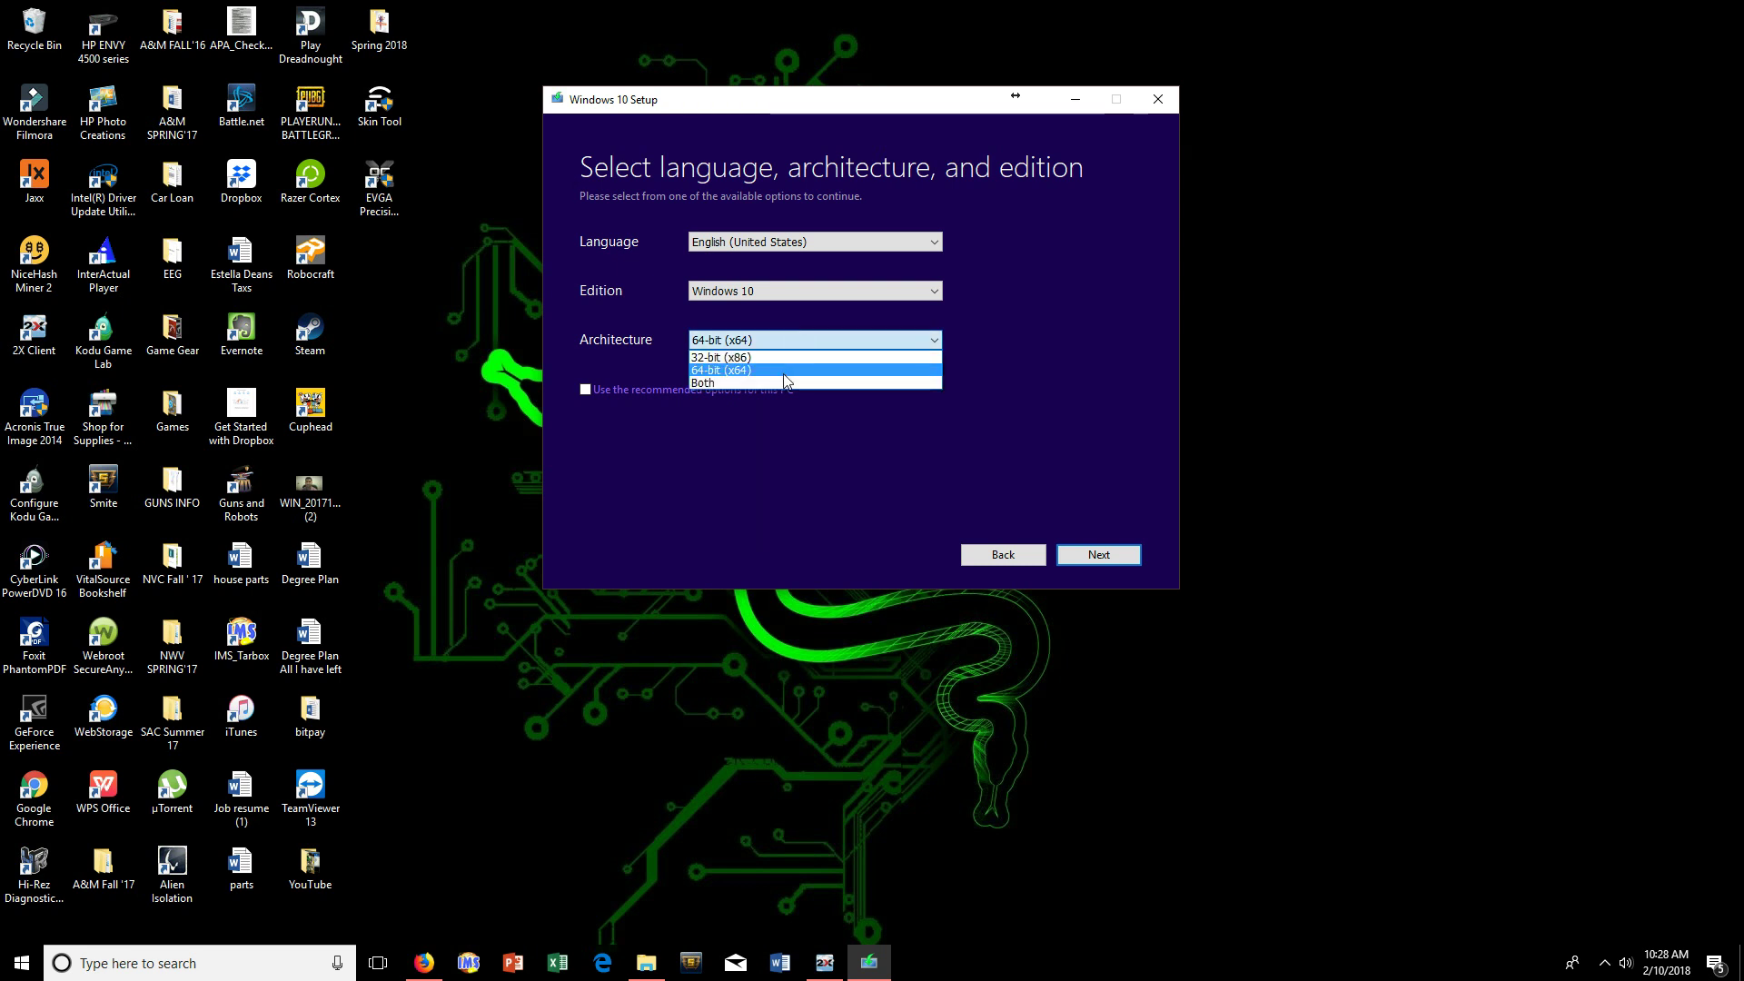
pyautogui.click(780, 371)
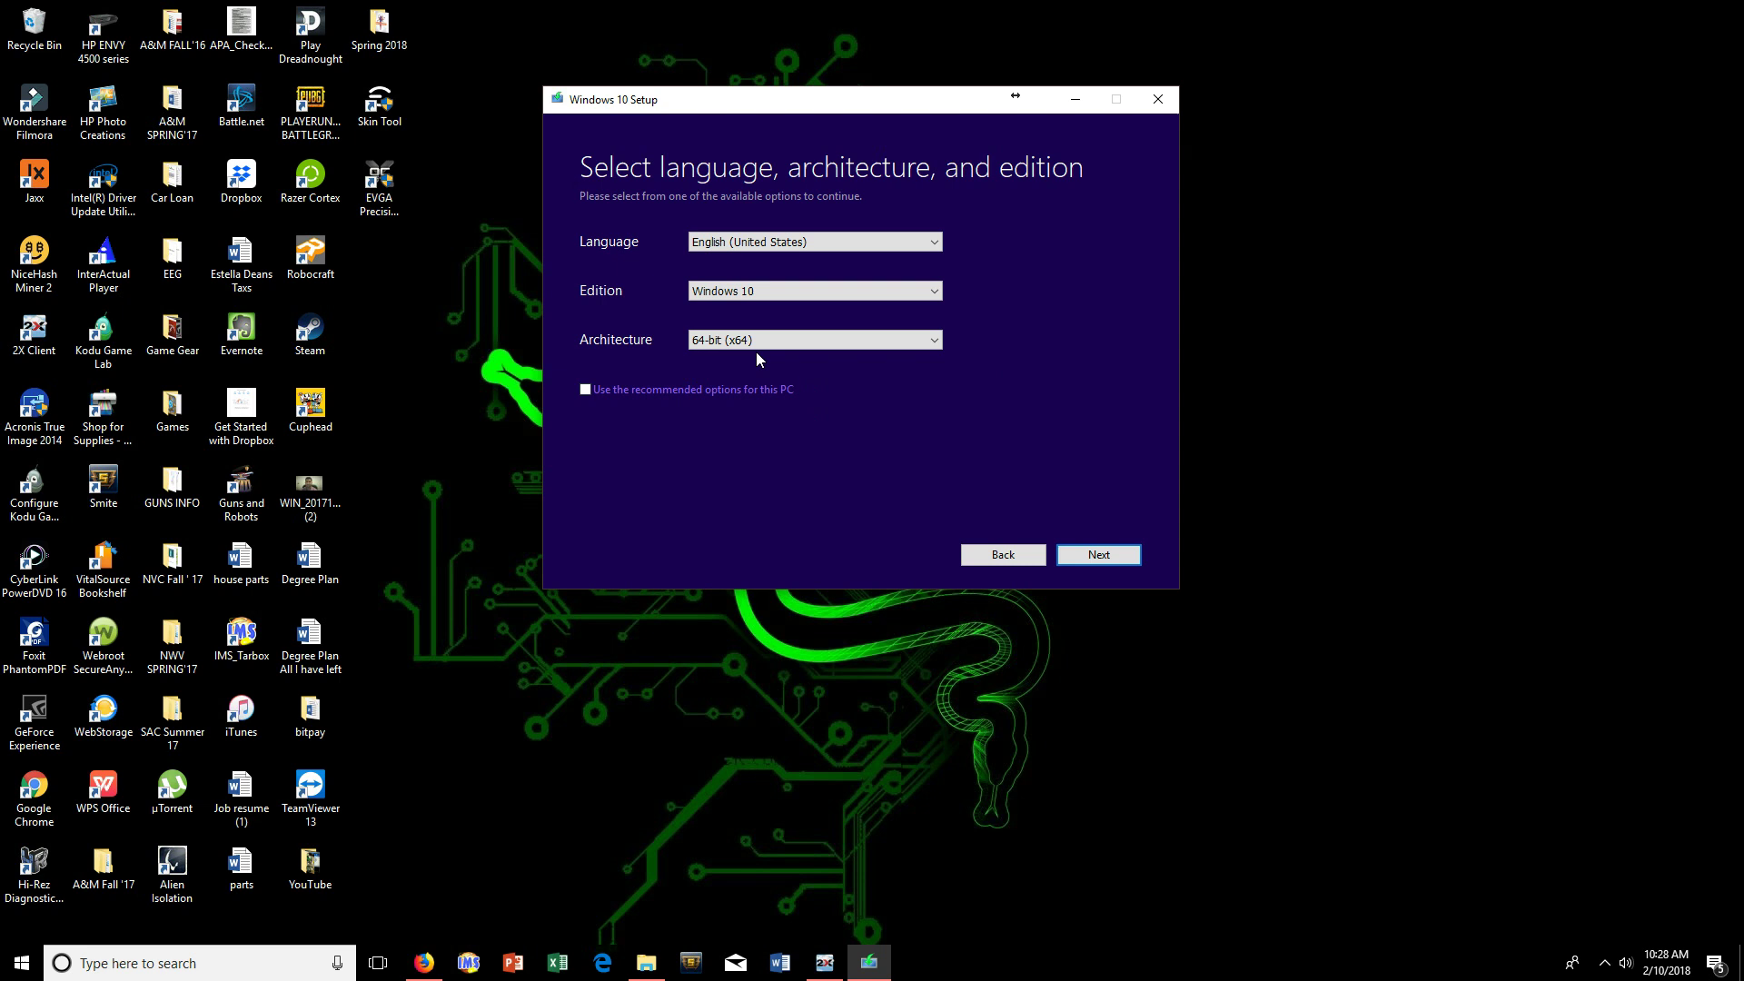
pyautogui.click(1092, 557)
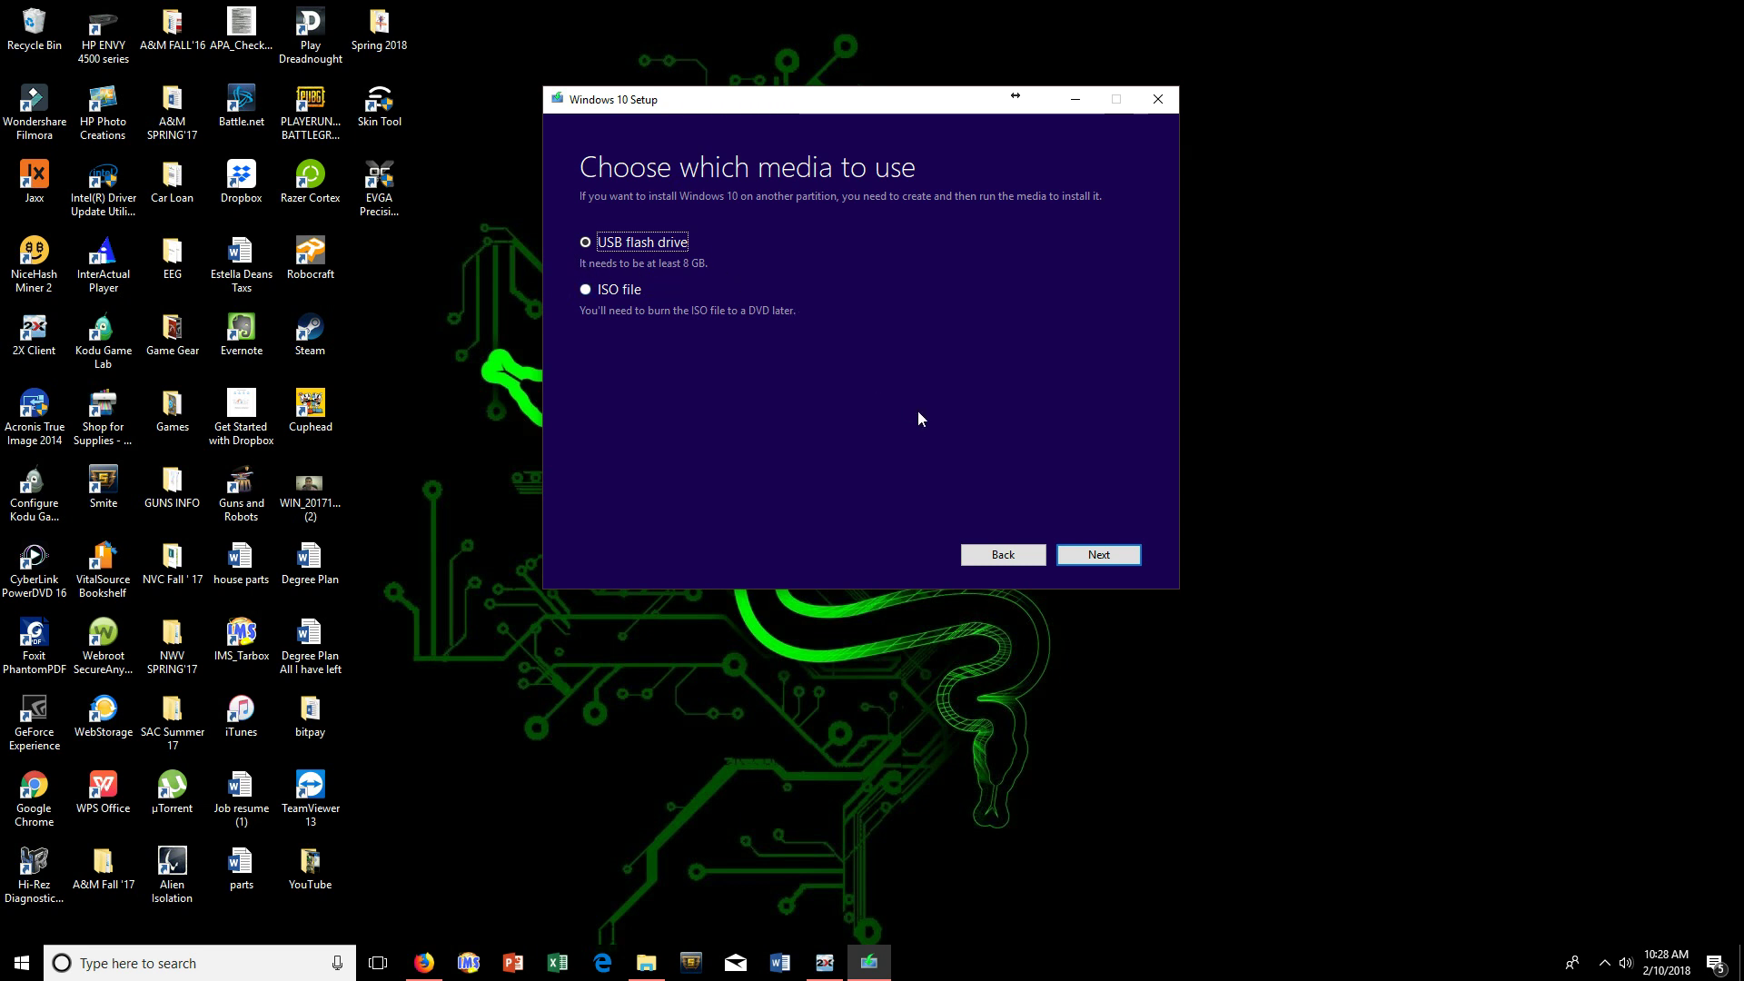
pyautogui.click(1099, 552)
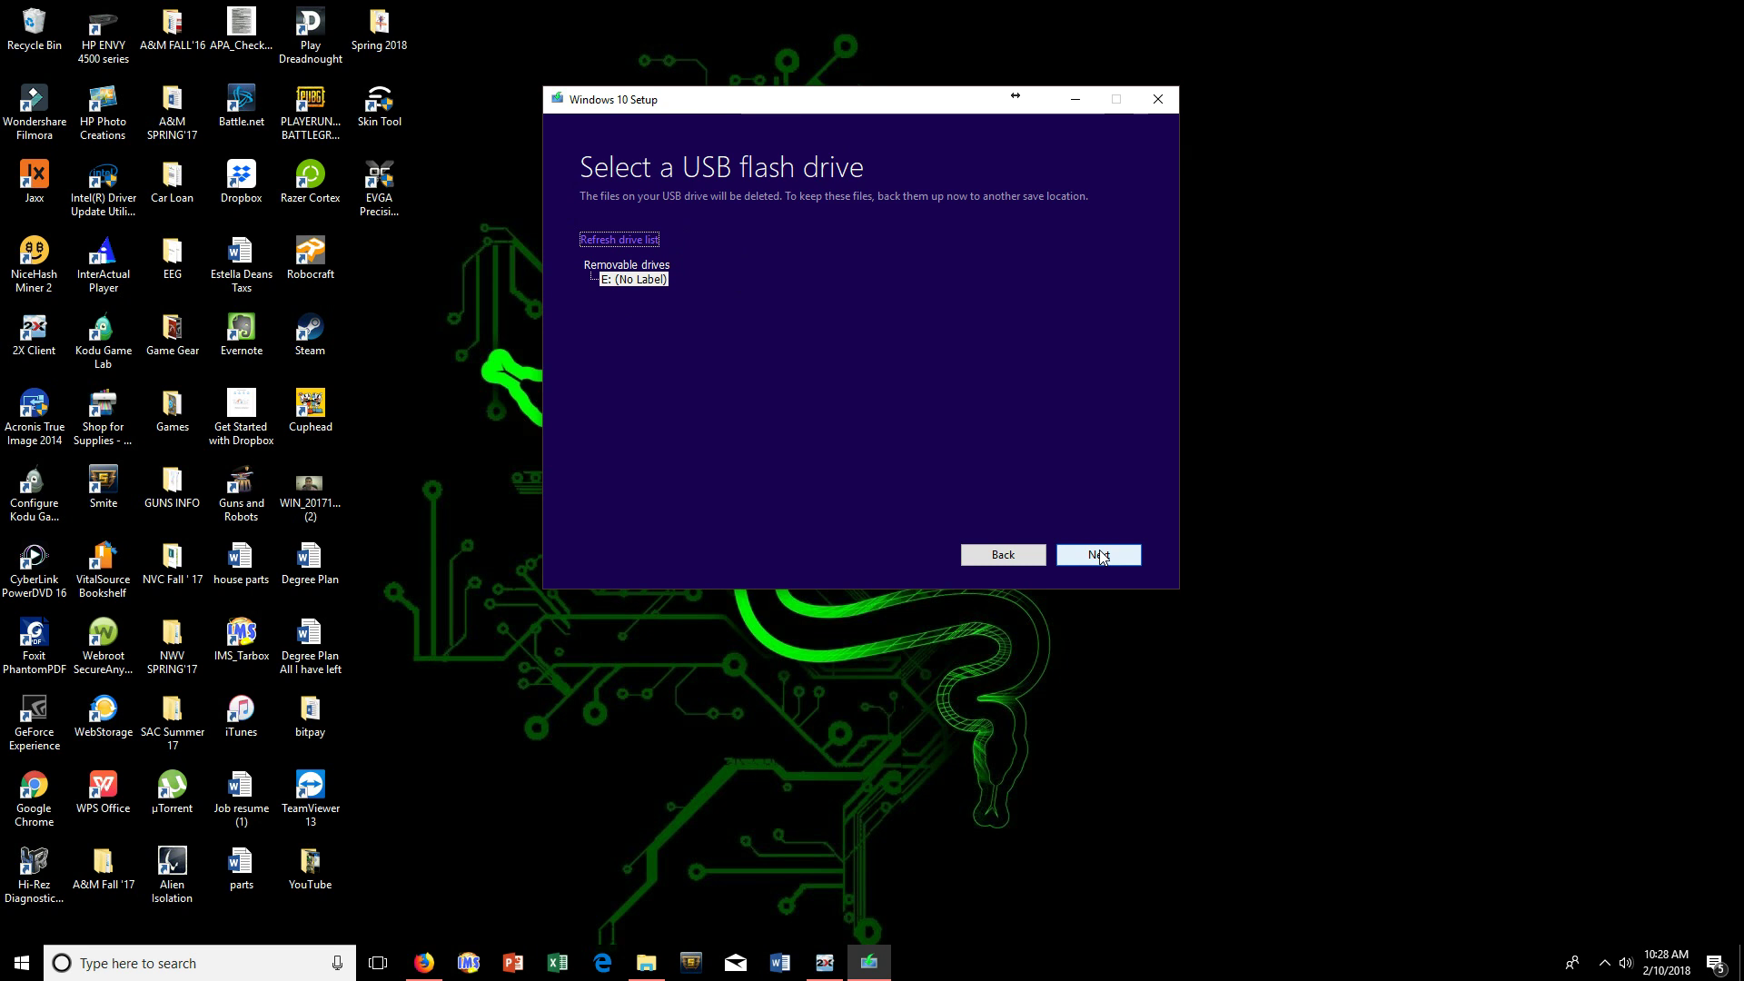
pyautogui.click(646, 964)
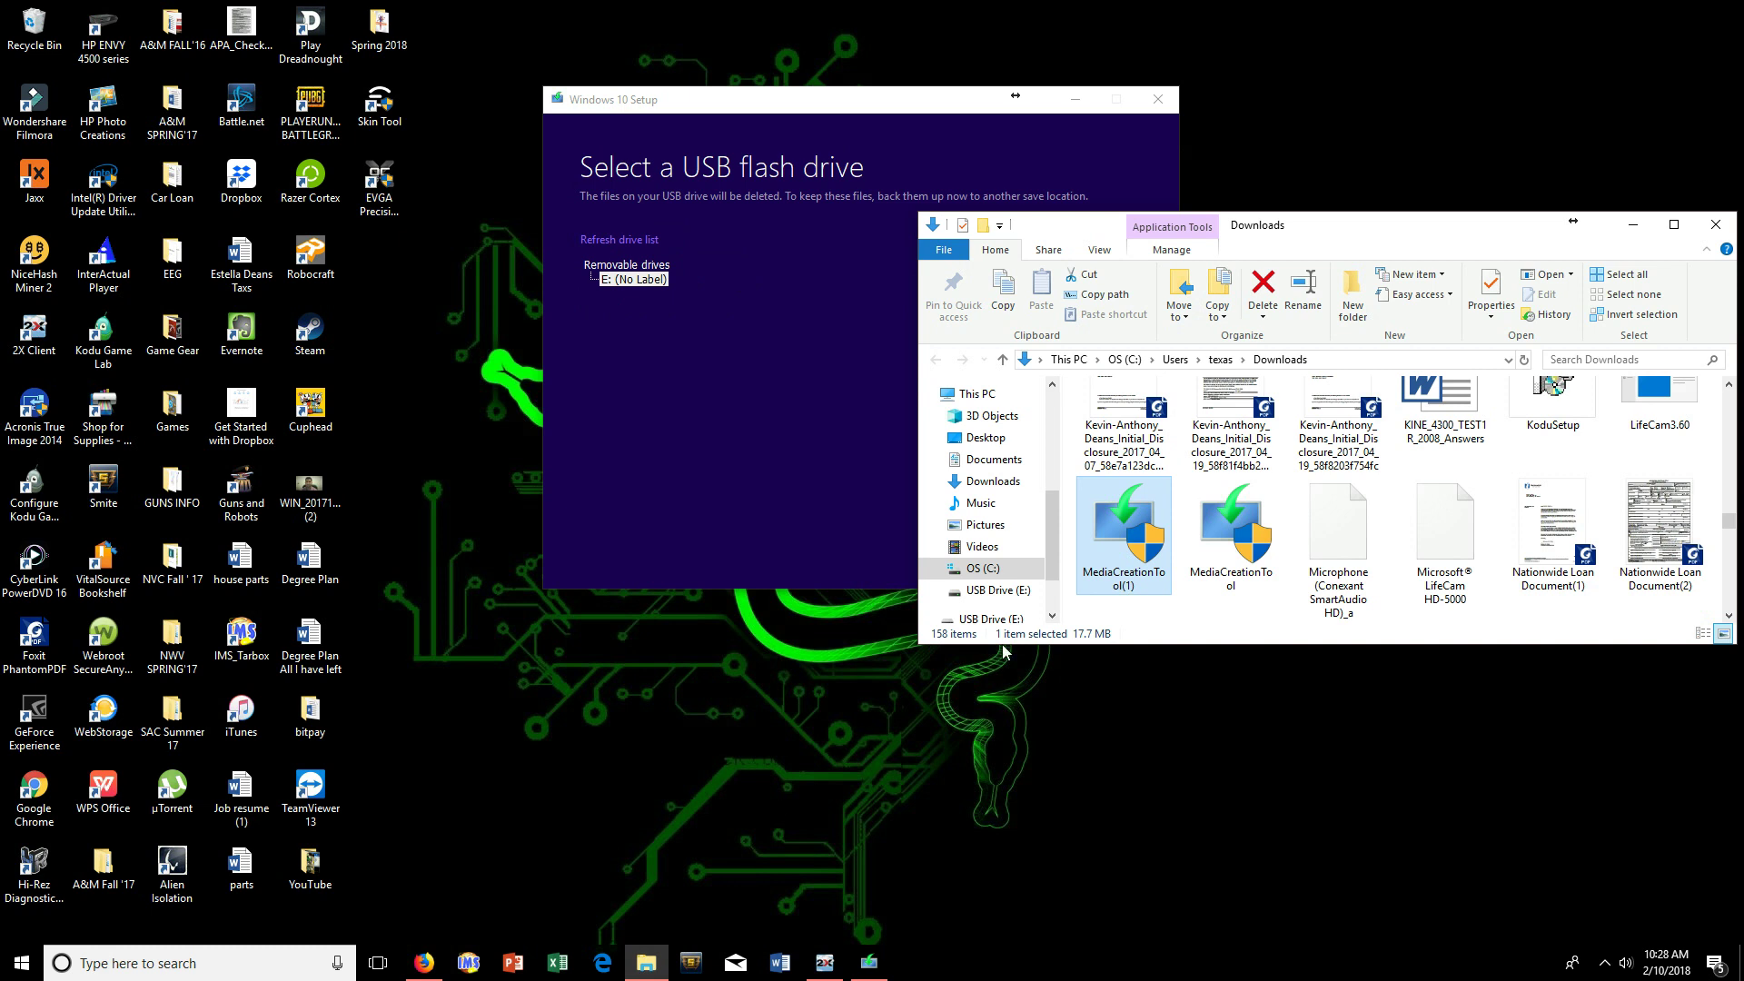
# - Delete both SanDisk items from USB Drive (E:)
pyautogui.click(1000, 591)
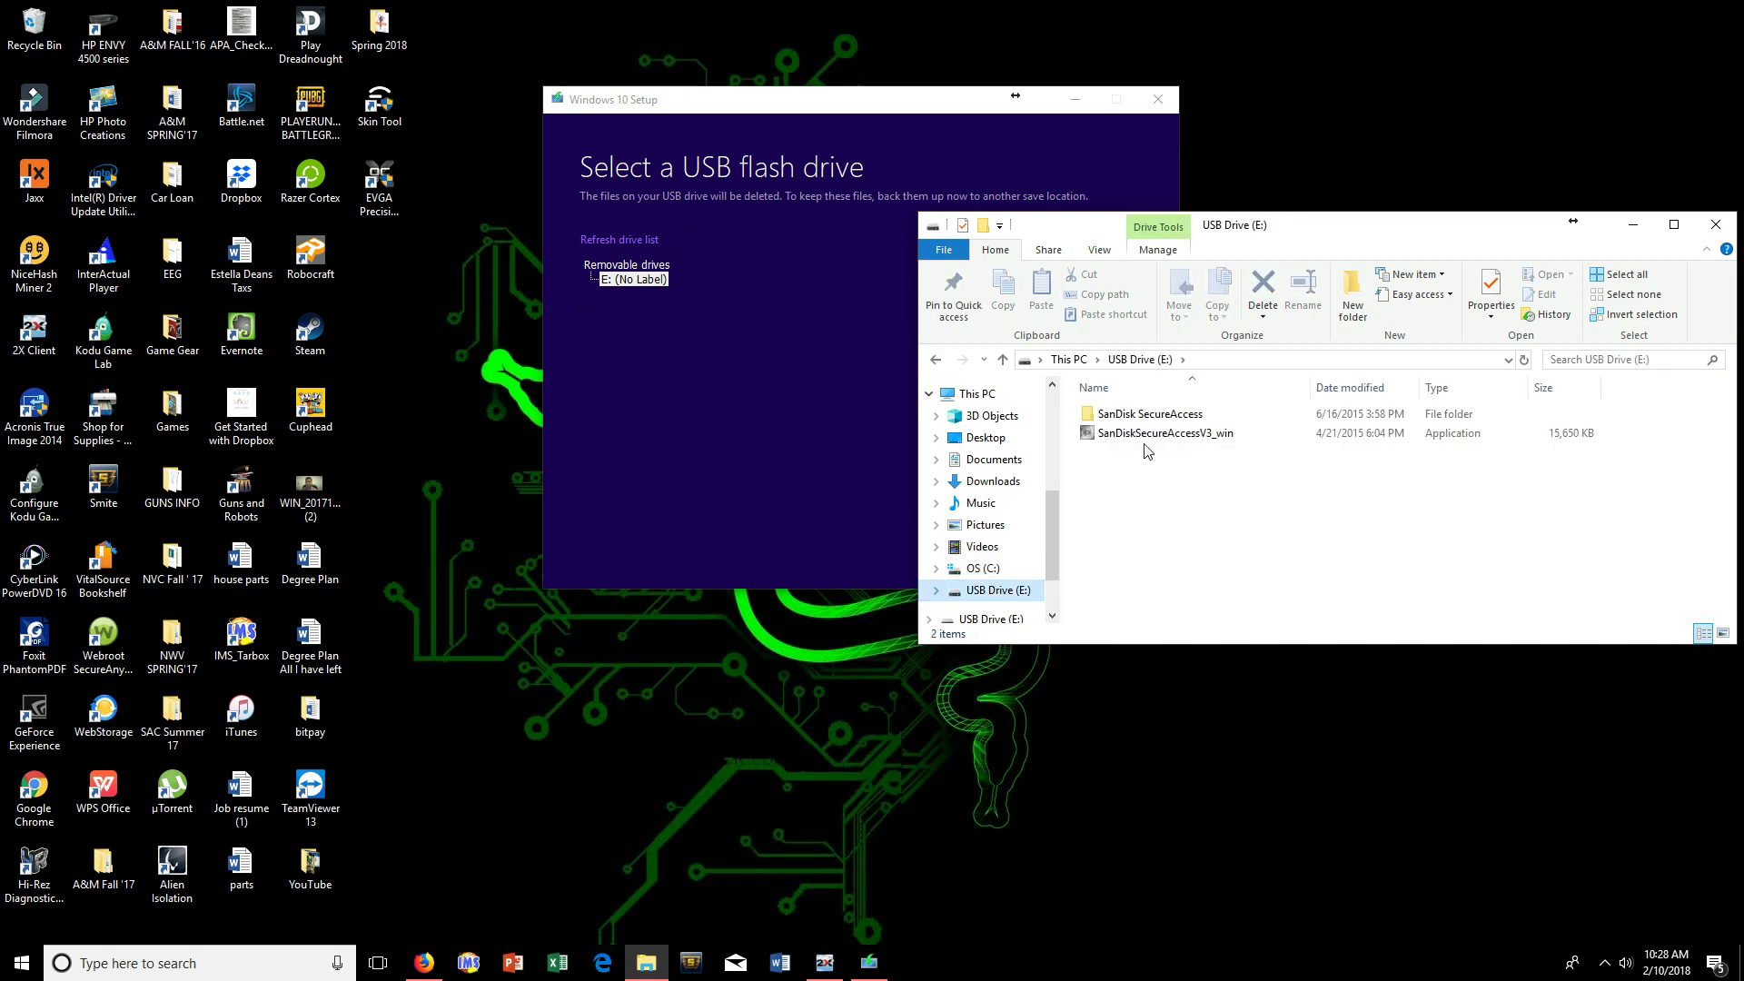
pyautogui.moveTo(1193, 479); pyautogui.dragTo(1170, 398)
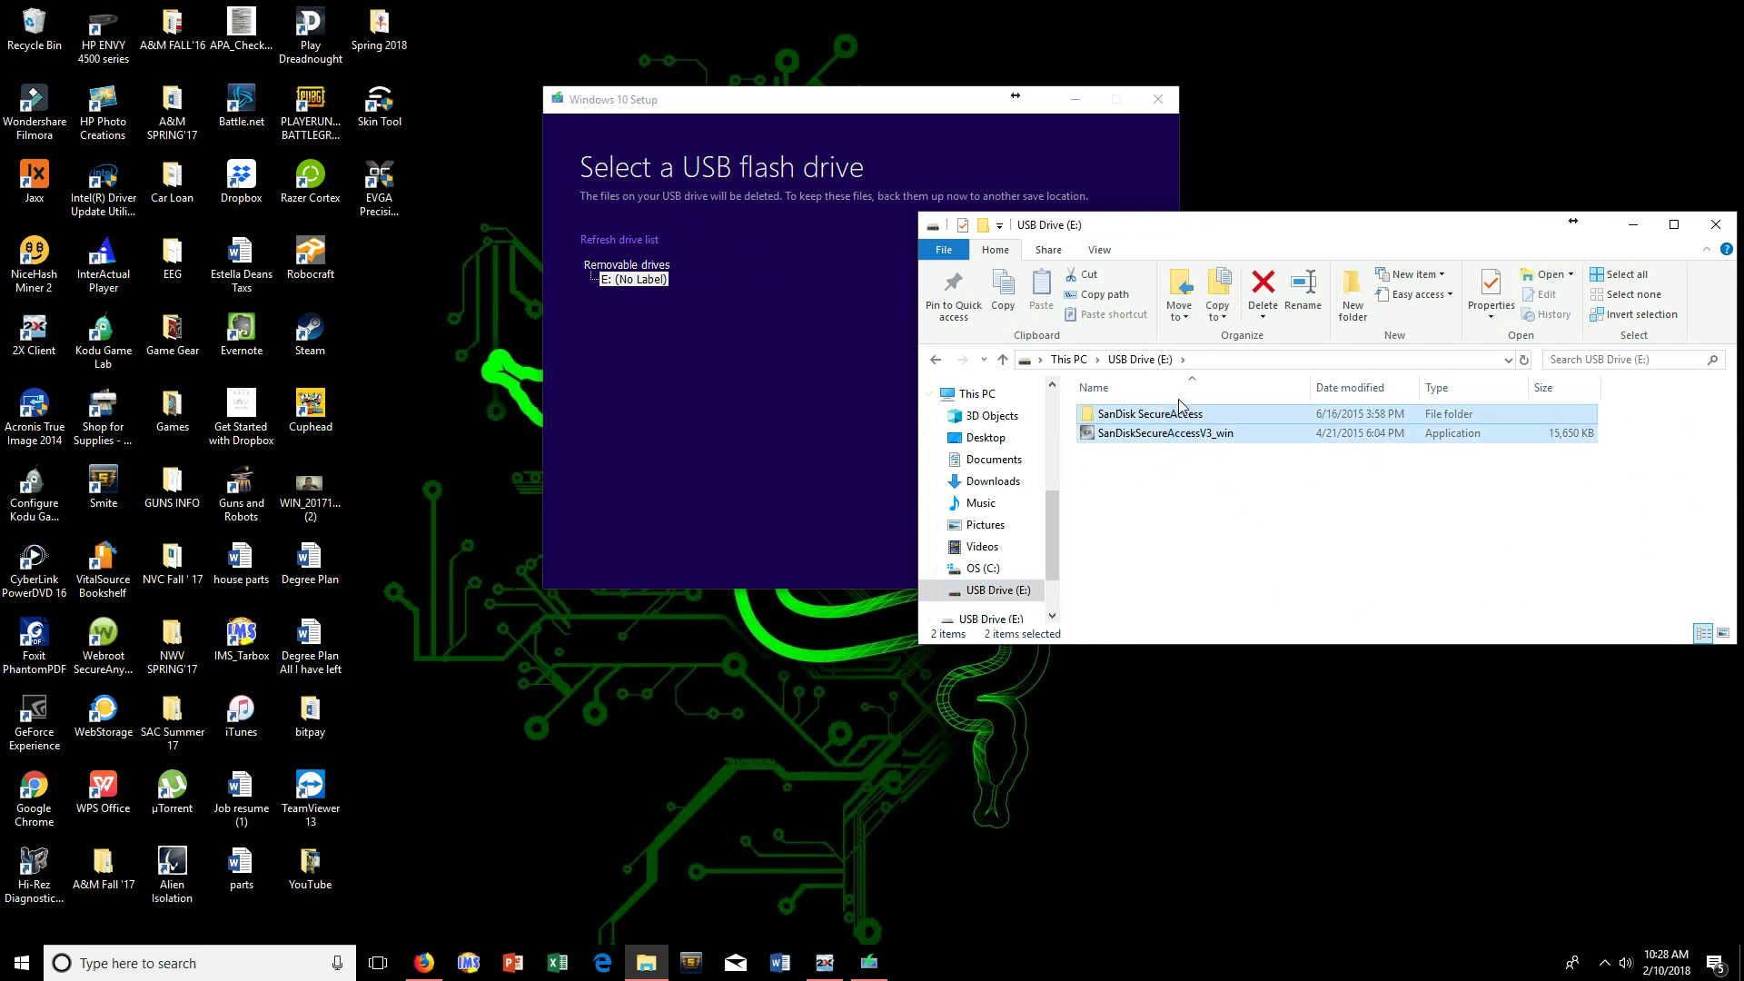
pyautogui.doubleClick(1240, 430)
pyautogui.rightClick(1241, 430)
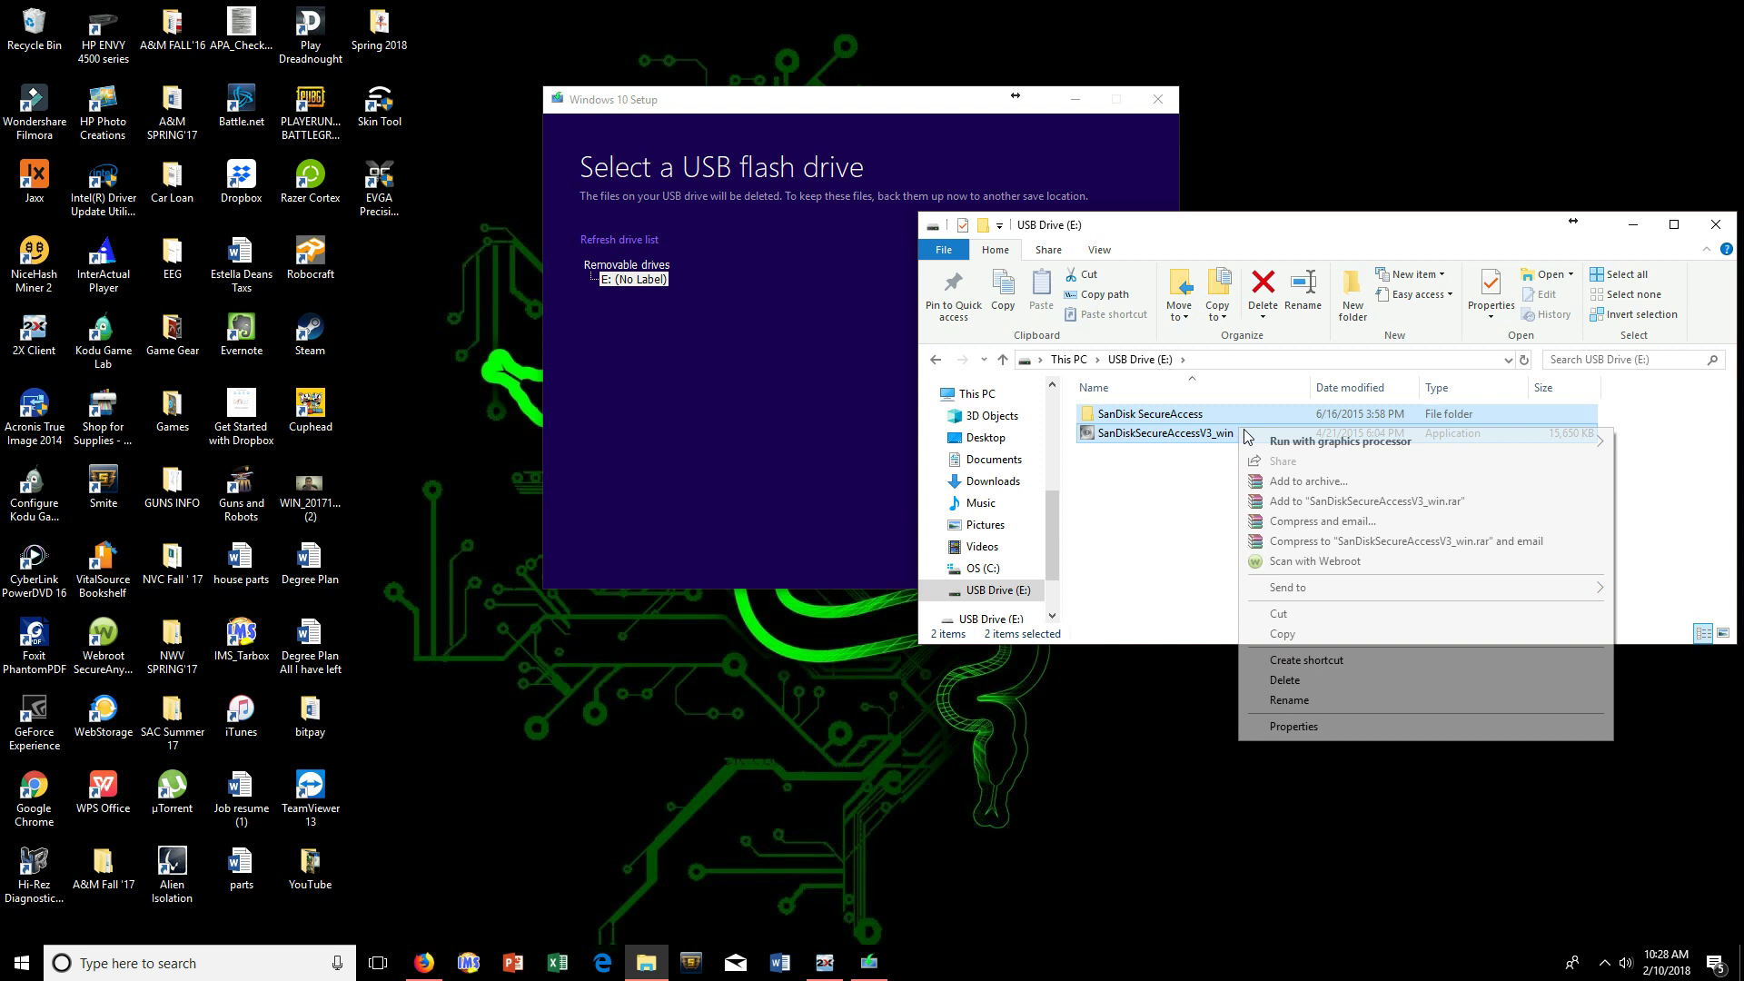
pyautogui.click(1282, 683)
pyautogui.click(948, 499)
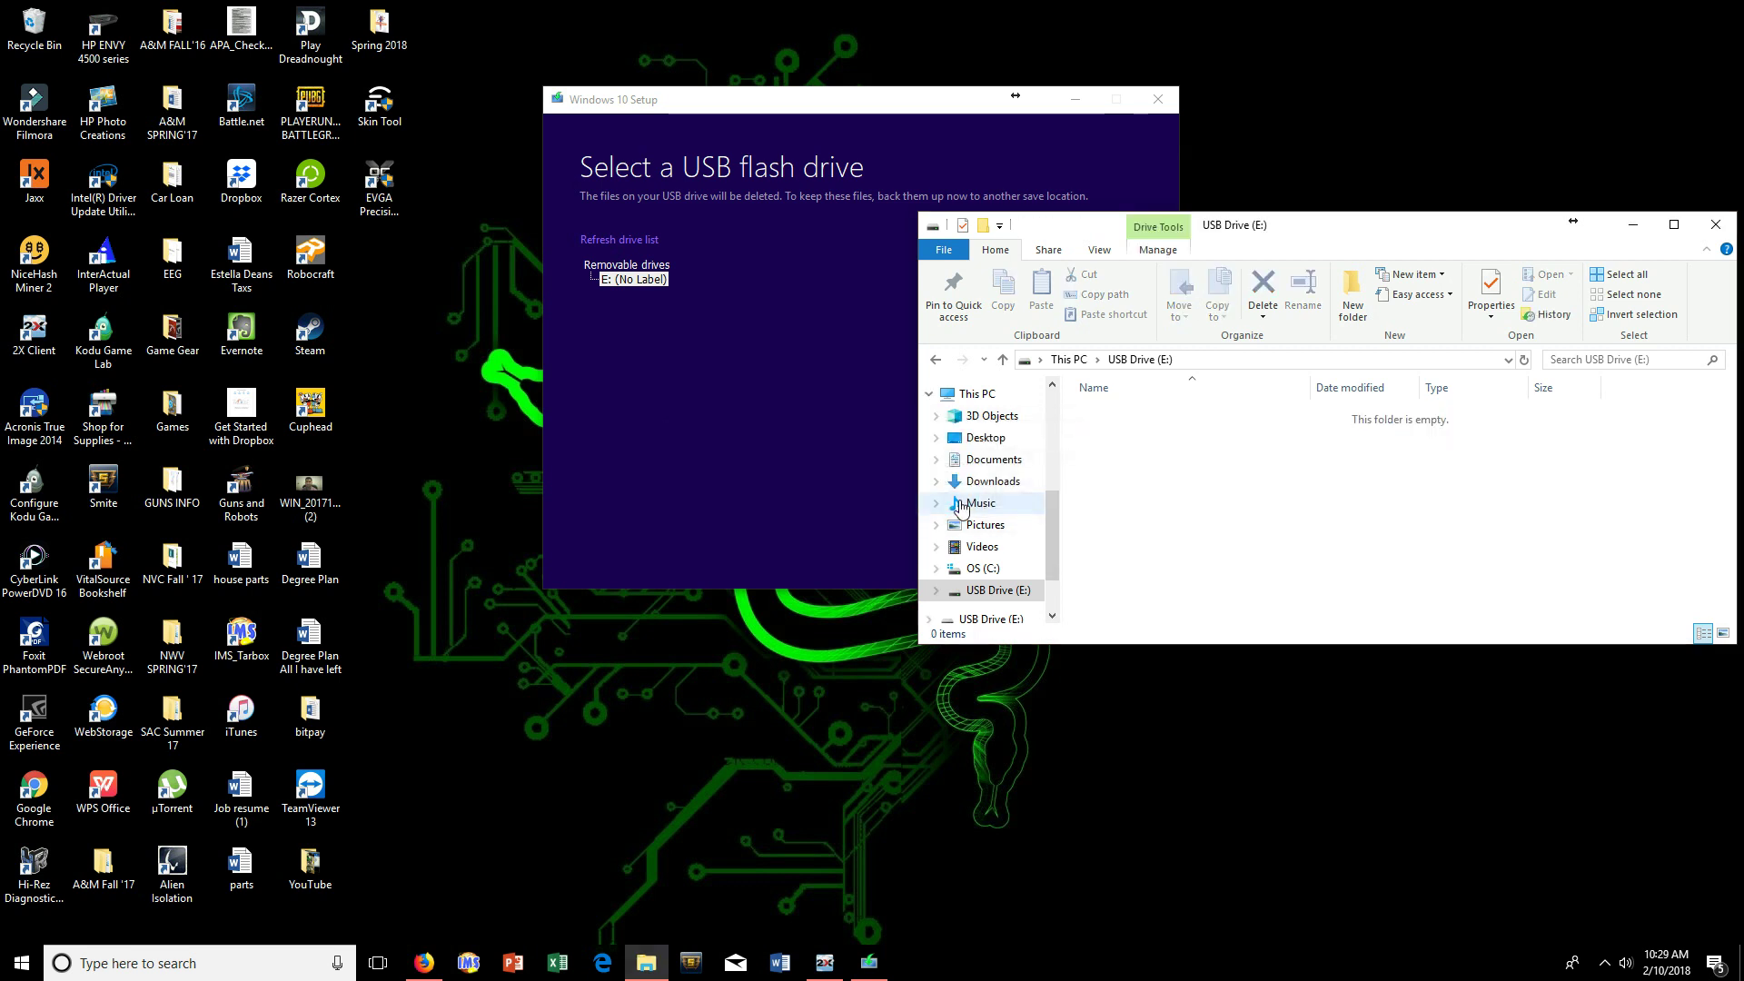
# - Check the drive's Properties for 14.5 GB free, then close Properties and File Explorer
pyautogui.rightClick(1207, 470)
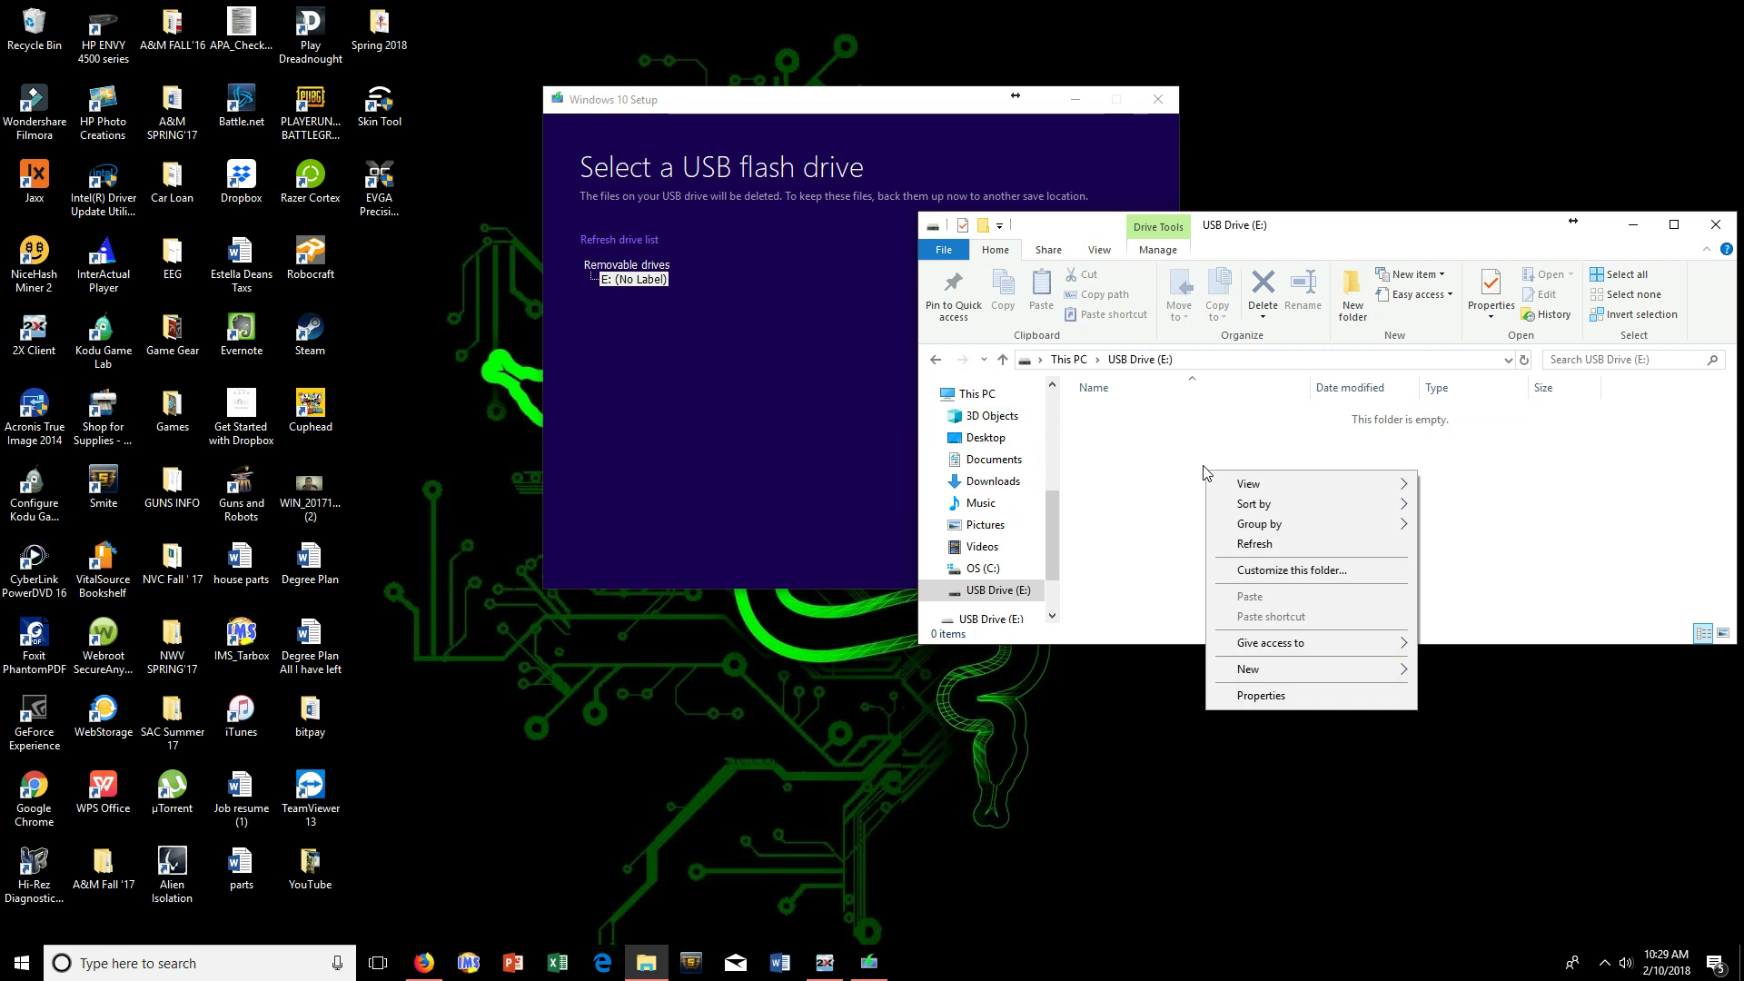
pyautogui.click(1266, 697)
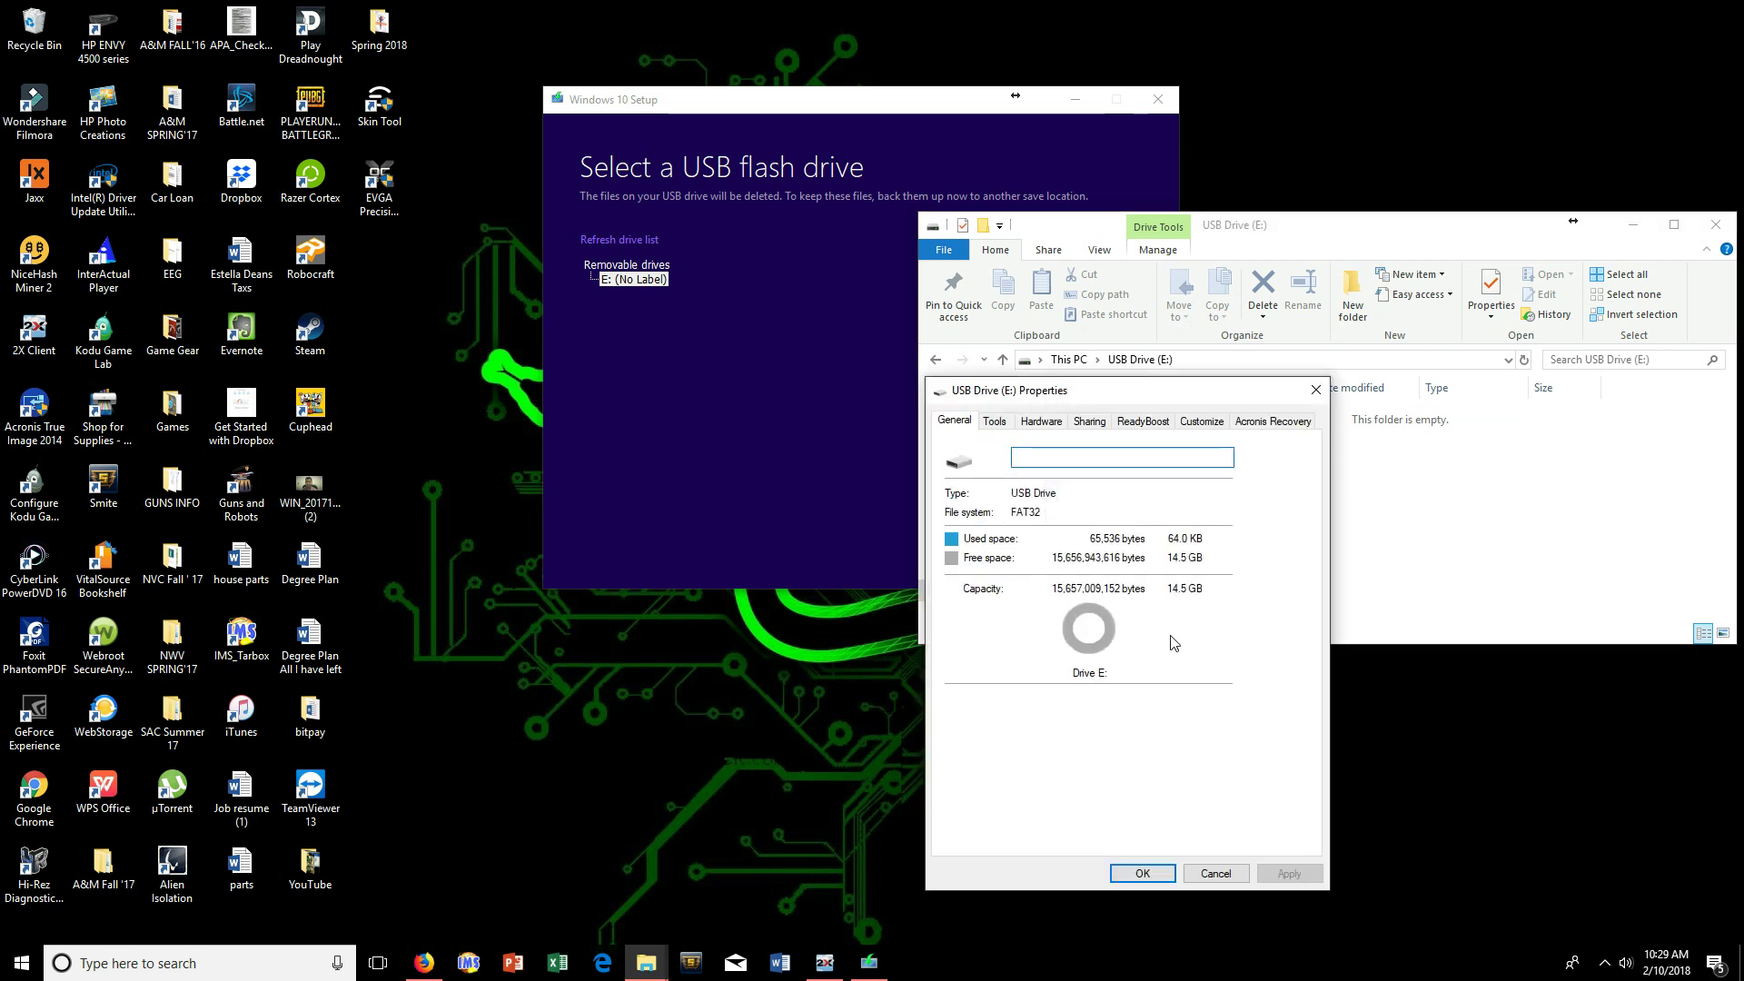
pyautogui.click(1318, 391)
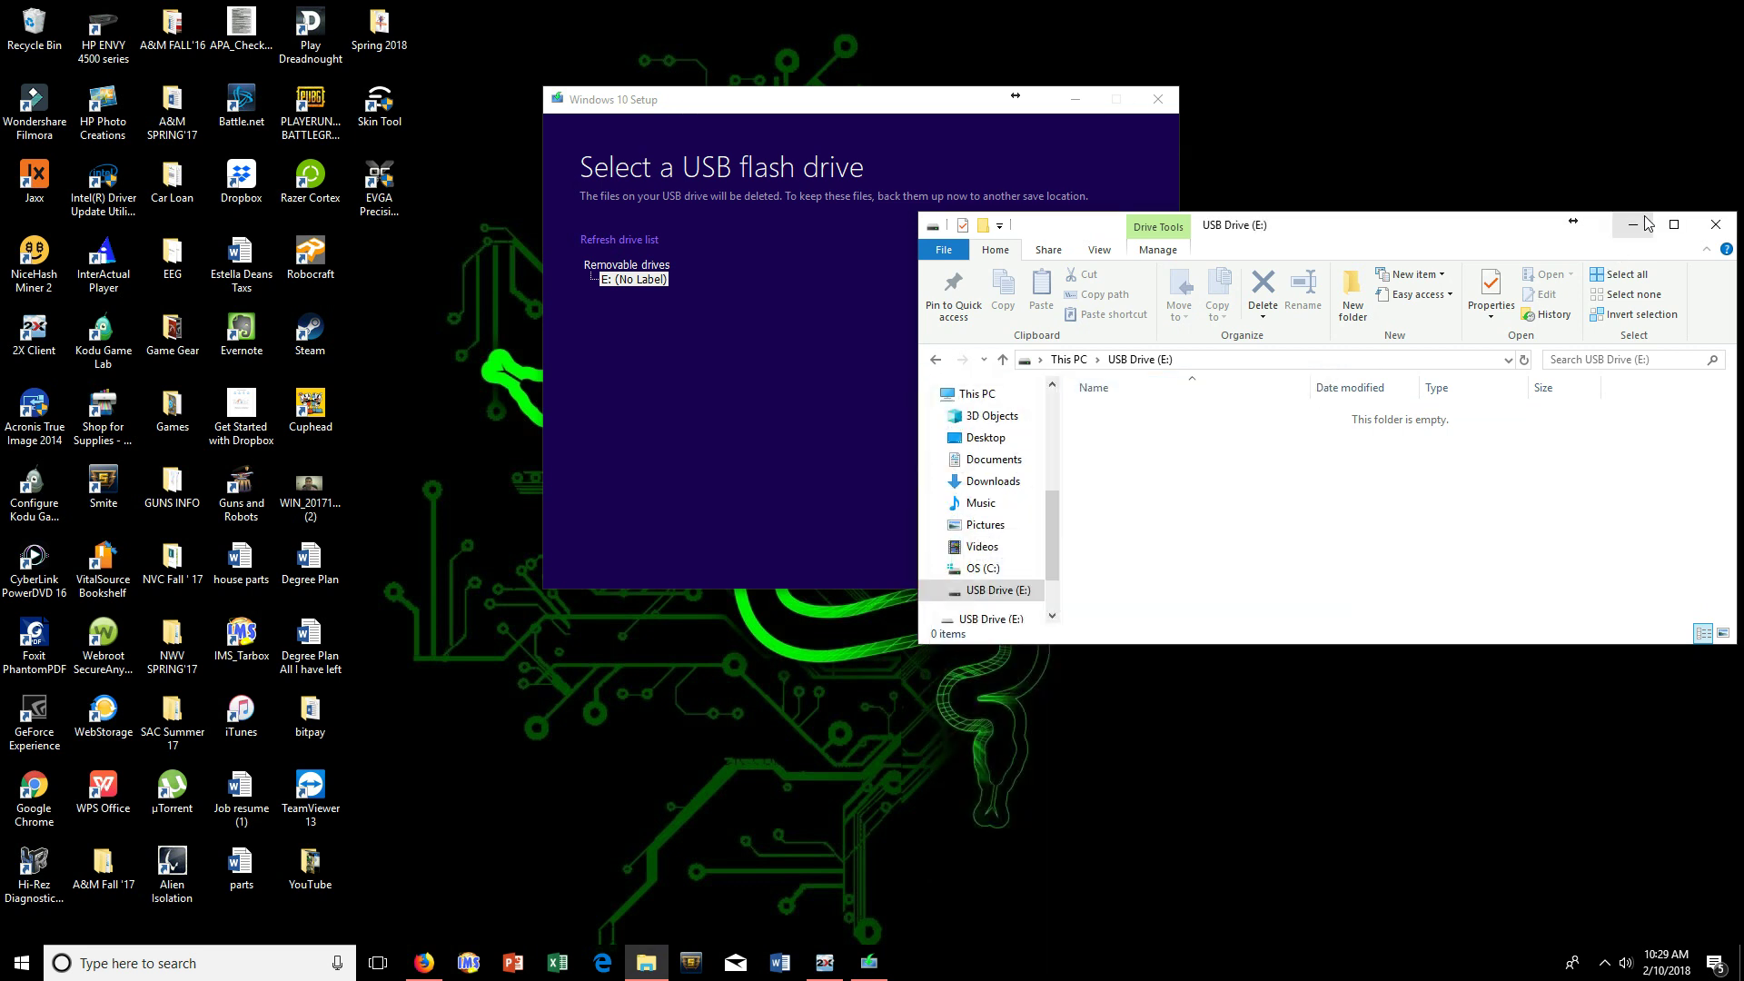
pyautogui.click(1716, 225)
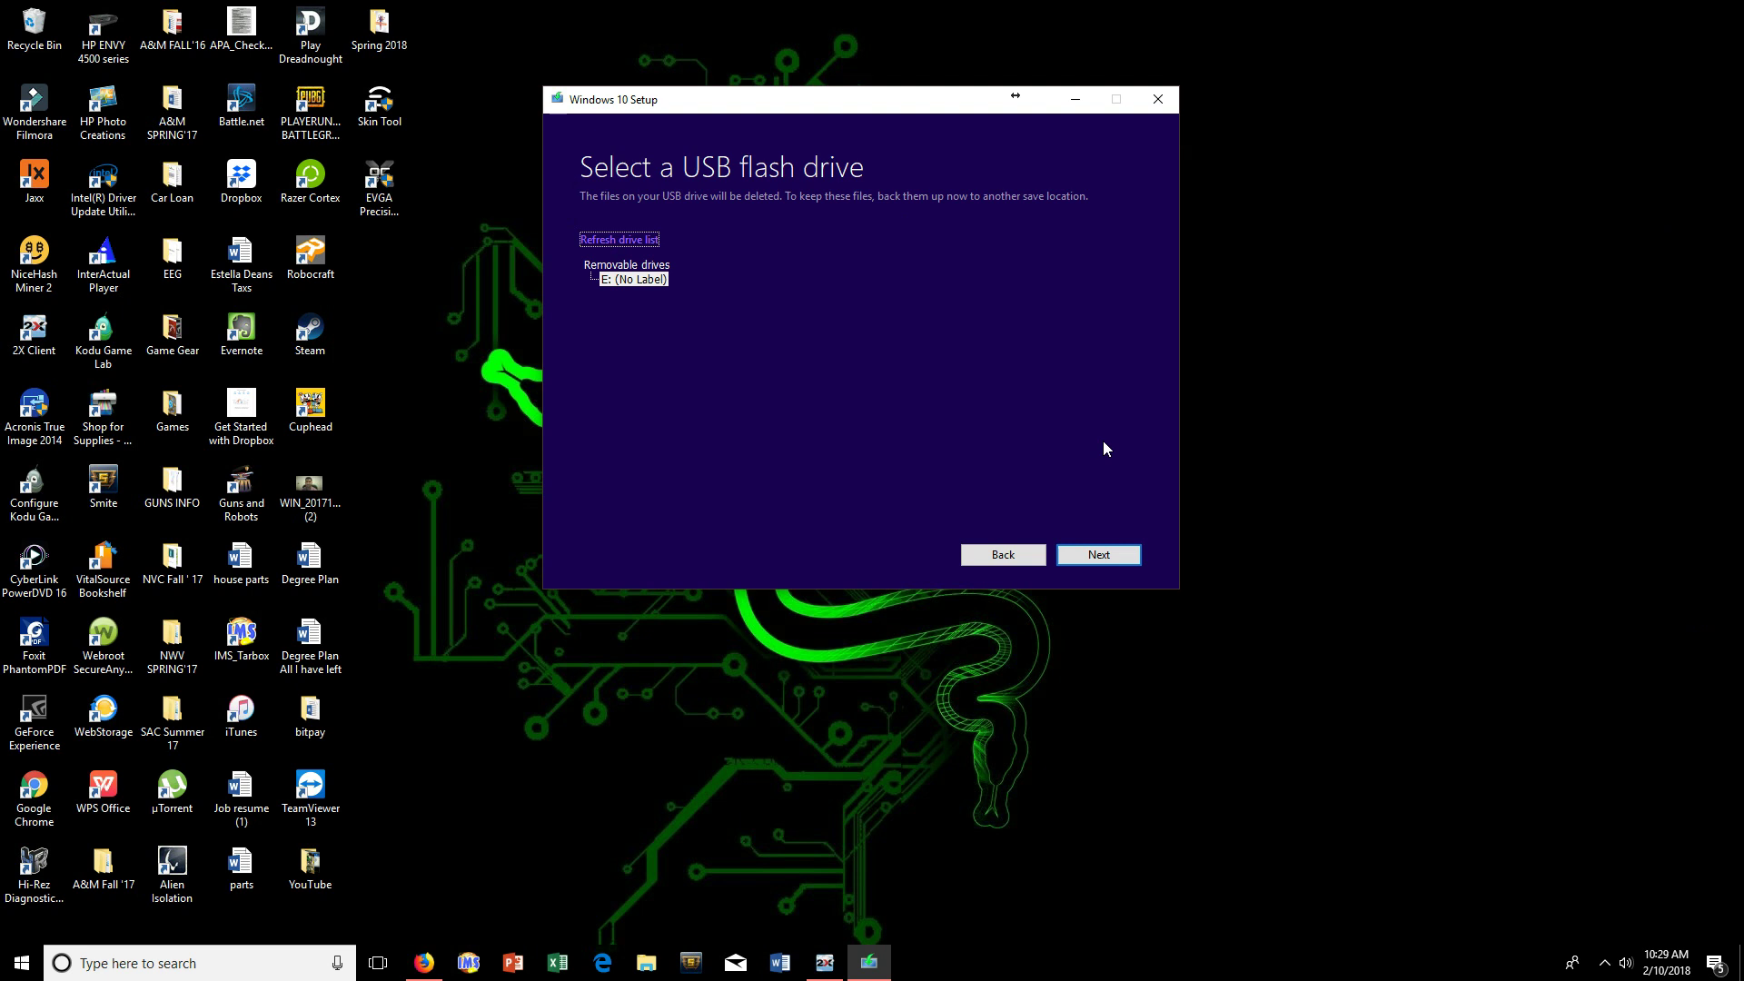
# - Download Windows 10 onto drive E: and finish setup once the USB drive is ready
pyautogui.click(1112, 553)
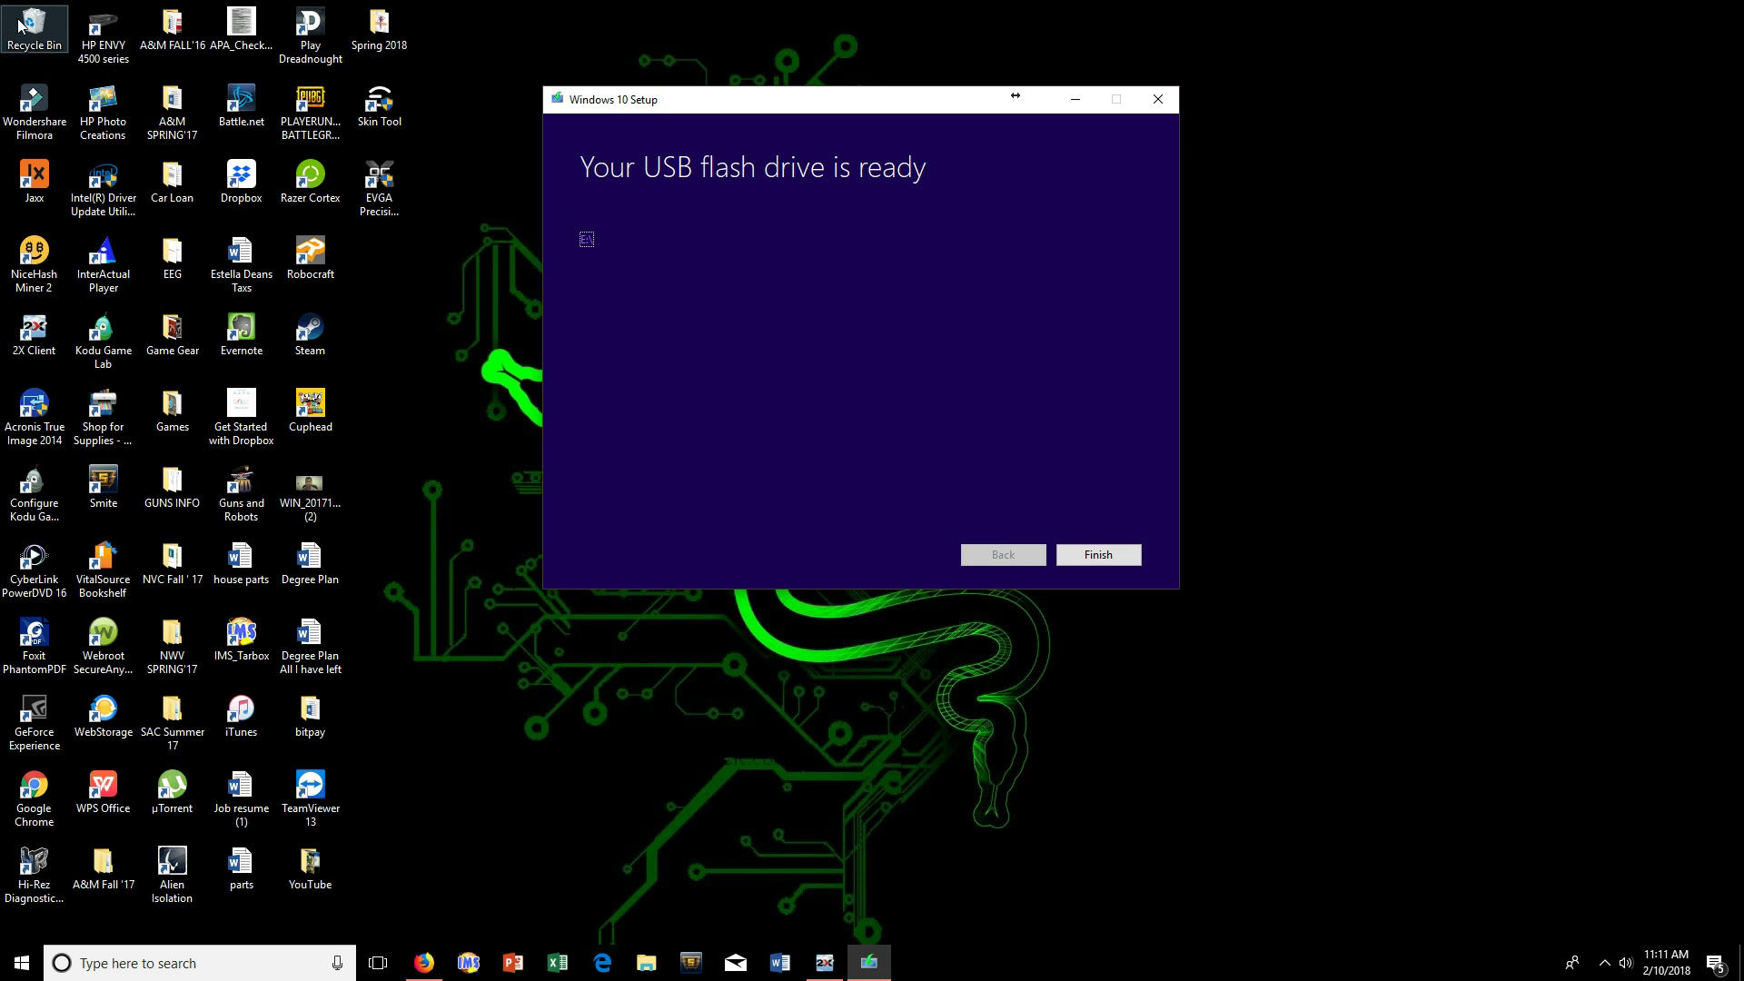
pyautogui.click(1099, 552)
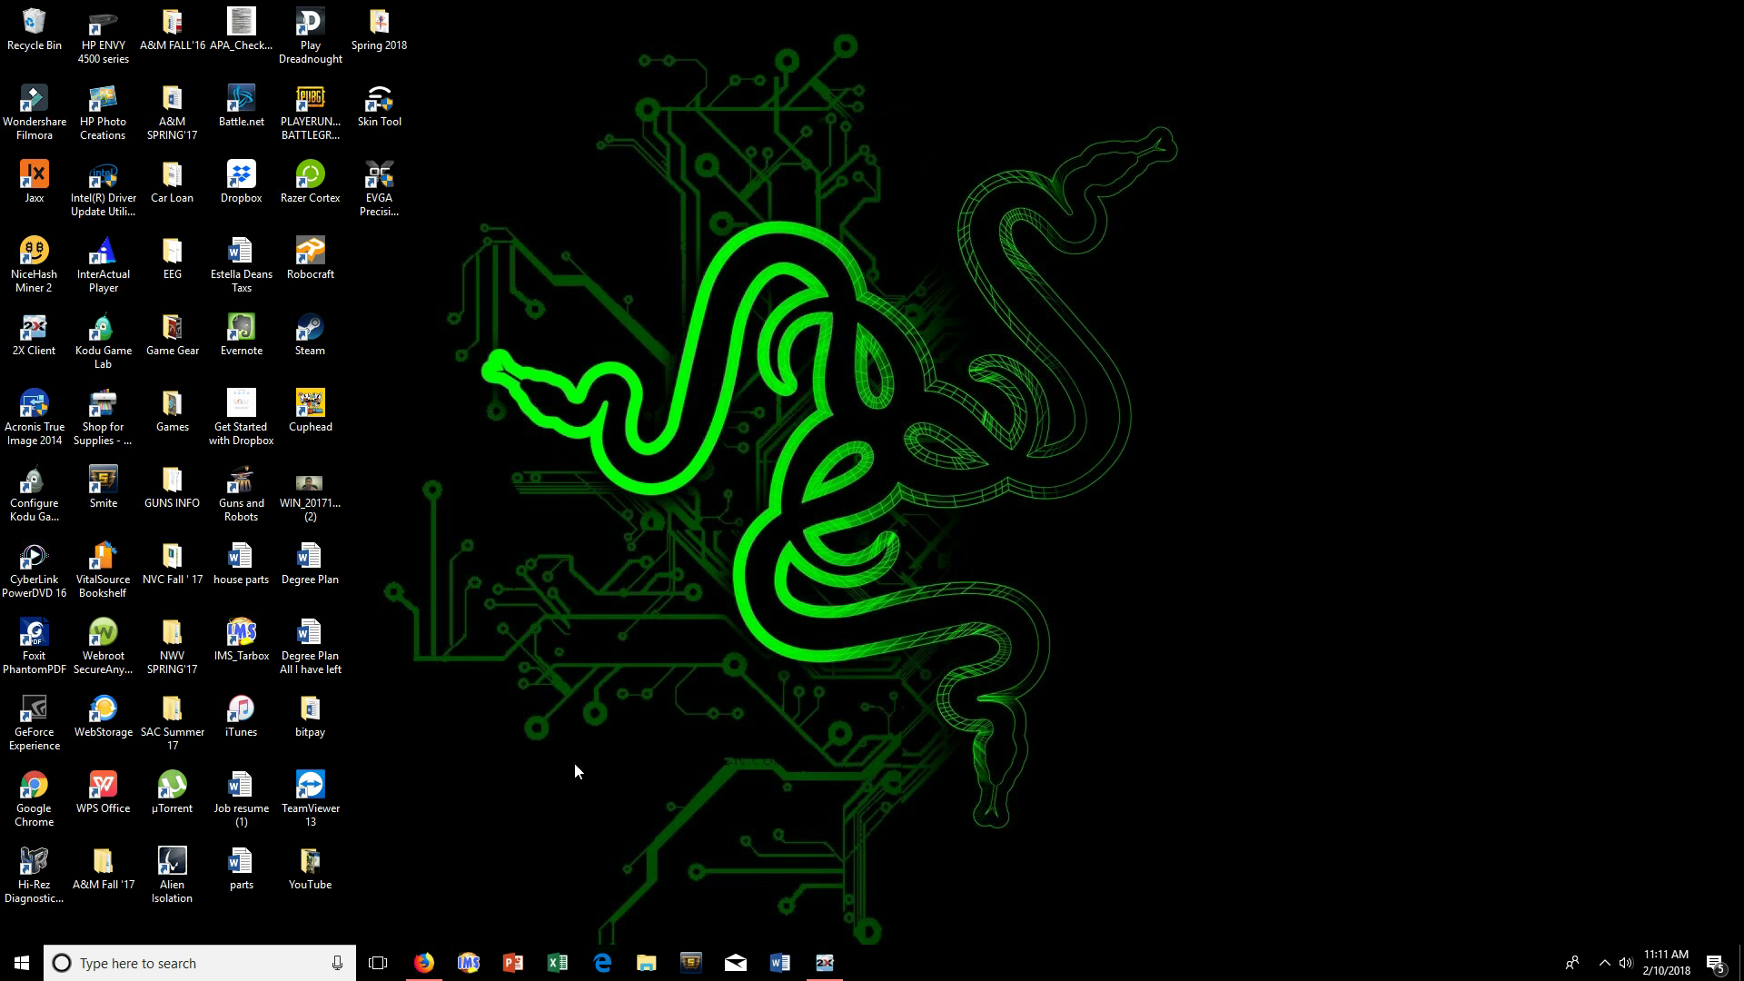
# - Open ESD-USB (E:) in File Explorer to view boot, efi, sources and setup files
pyautogui.click(646, 963)
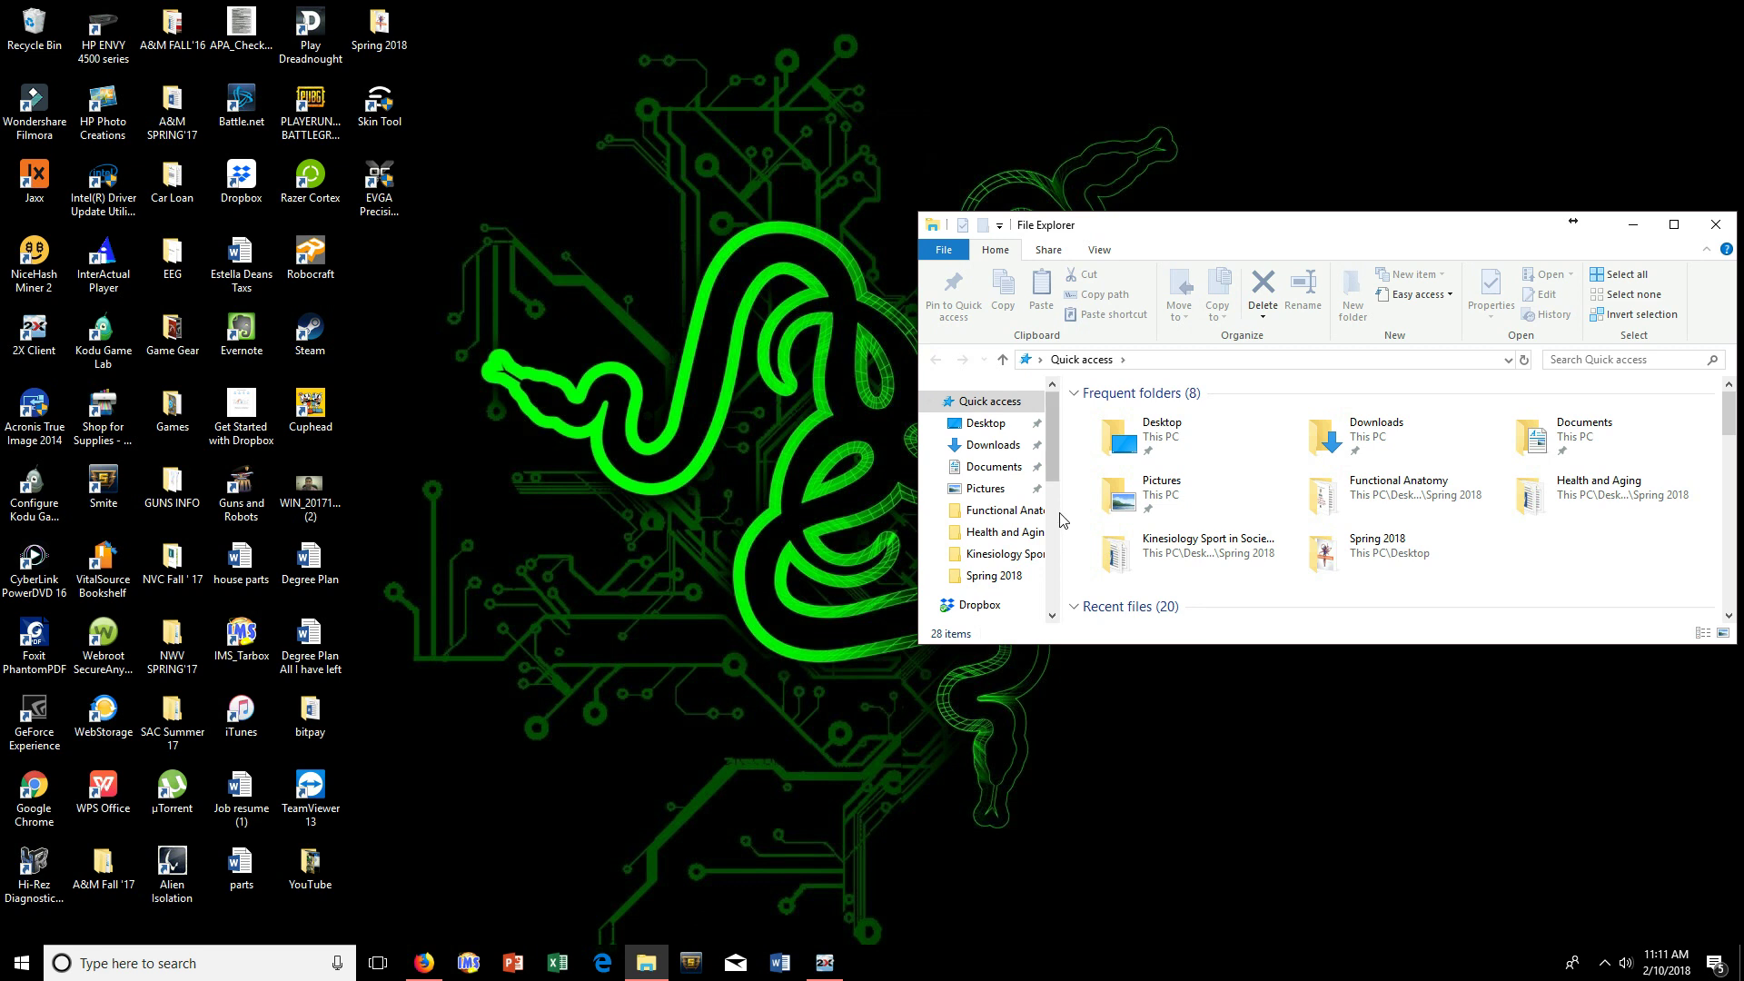
pyautogui.scroll(-2, 1060, 491)
pyautogui.moveTo(1060, 483); pyautogui.dragTo(1065, 548)
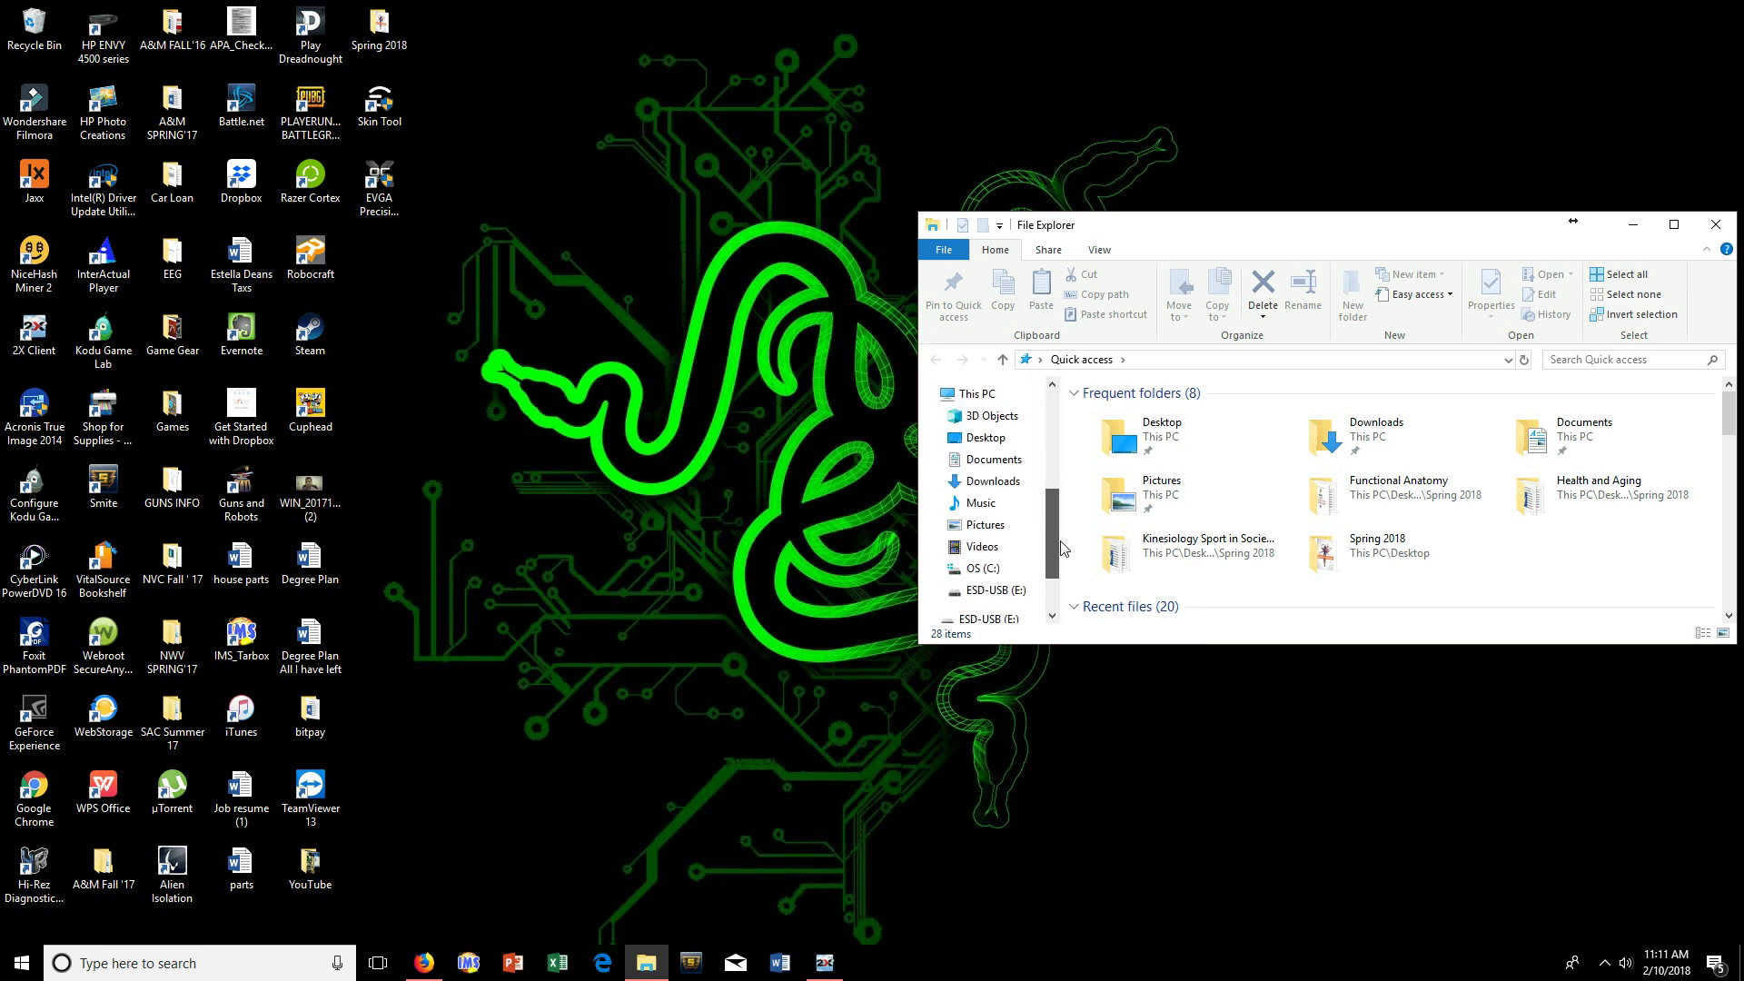
pyautogui.click(996, 591)
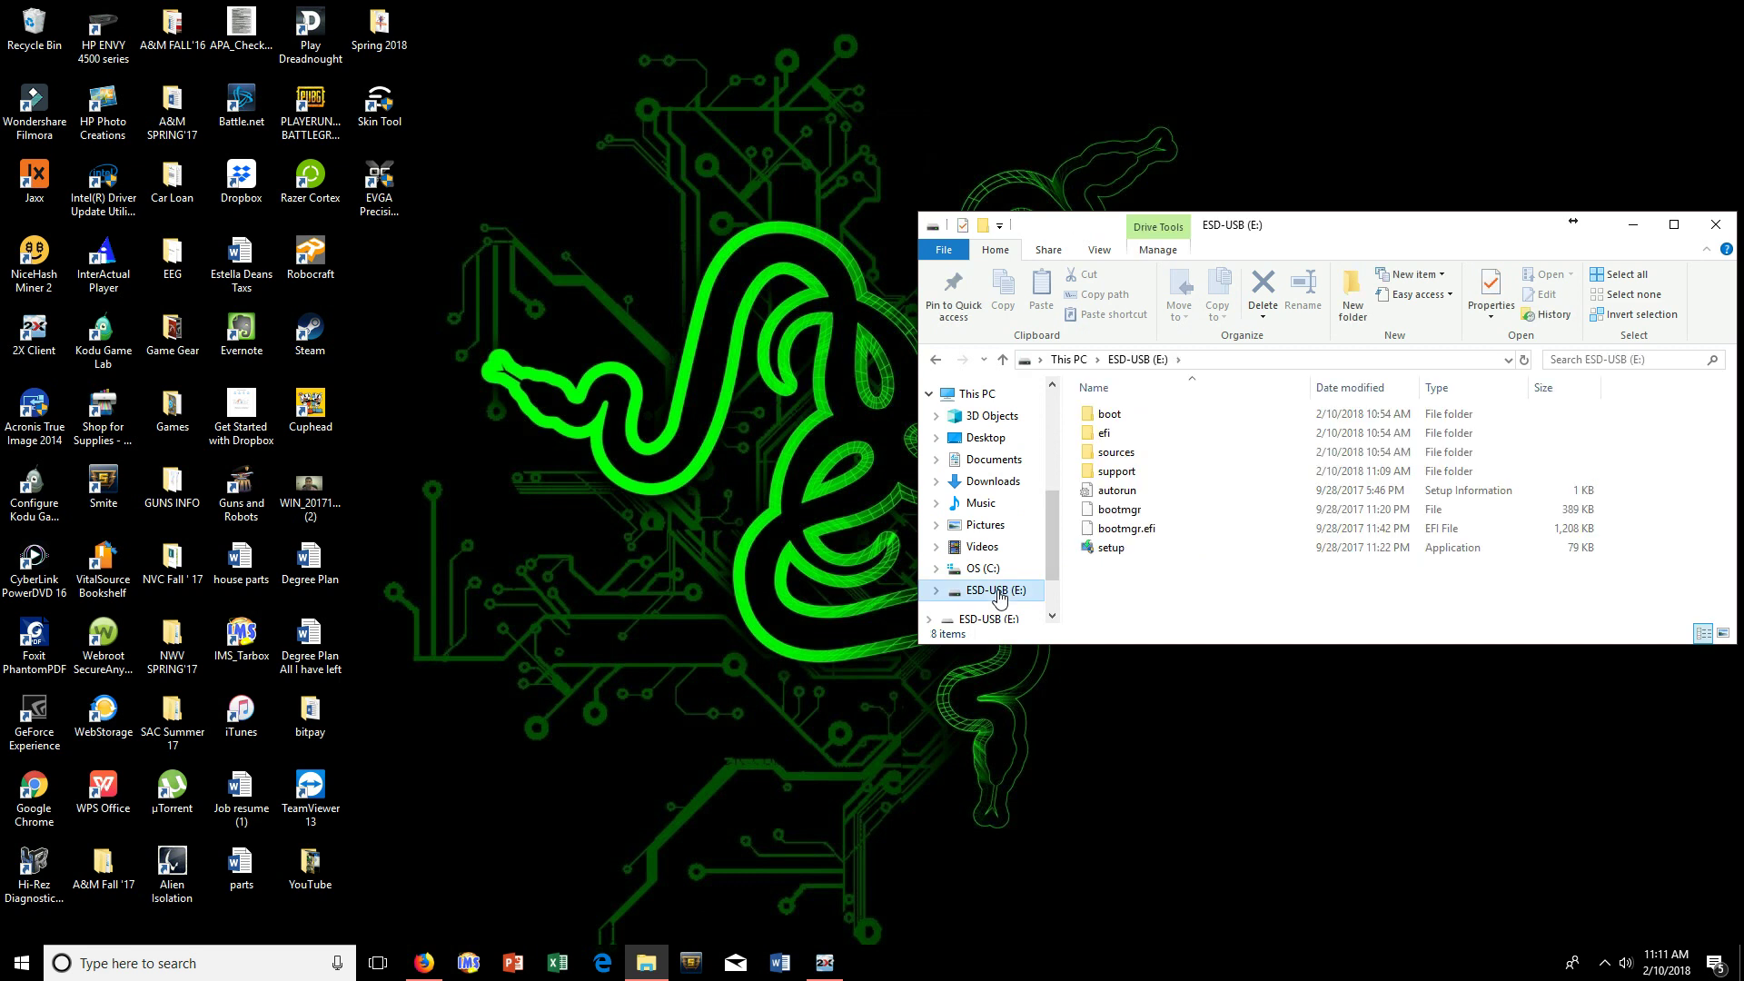